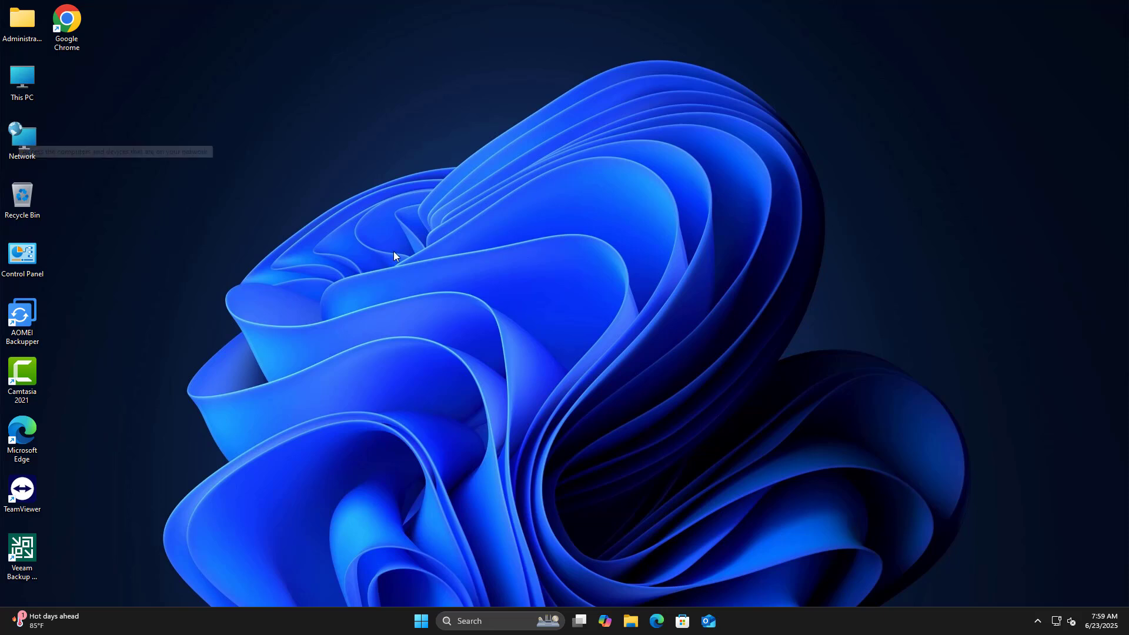
pyautogui.rightClick(309, 200)
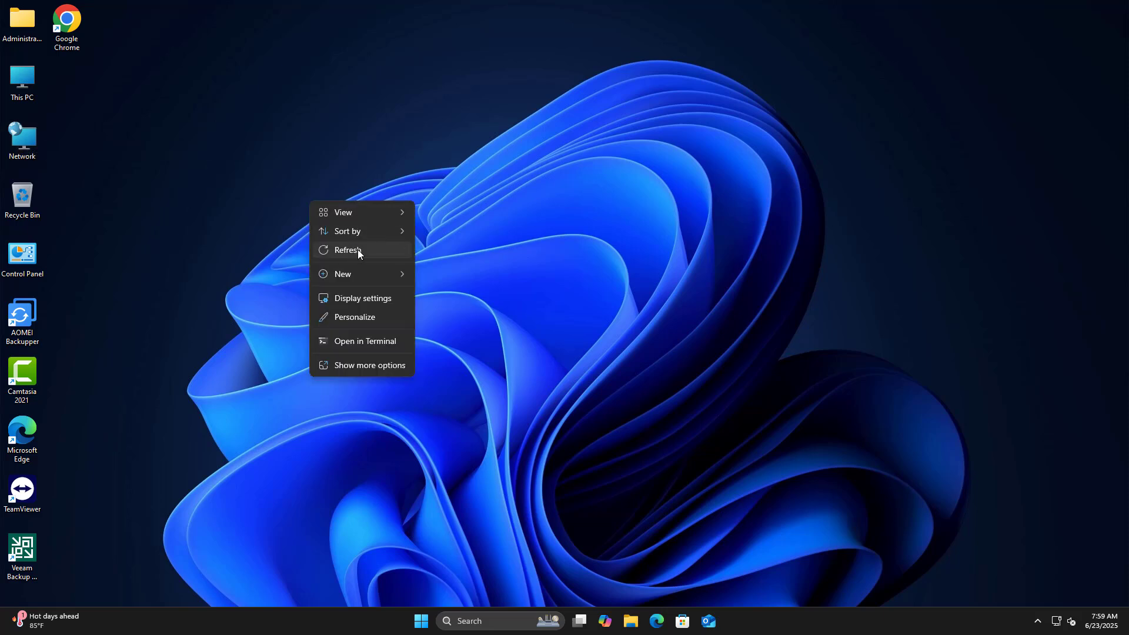
pyautogui.click(357, 252)
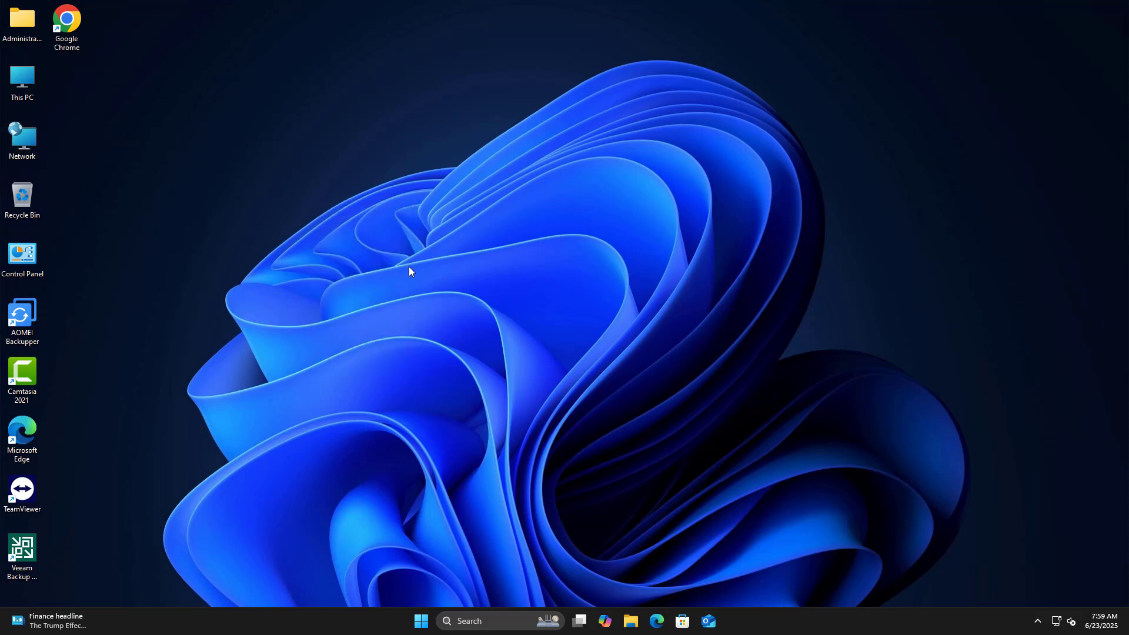
# Step: Search for "create", open Create a restore point, and move the System Properties window away from the desktop icons
pyautogui.click(423, 621)
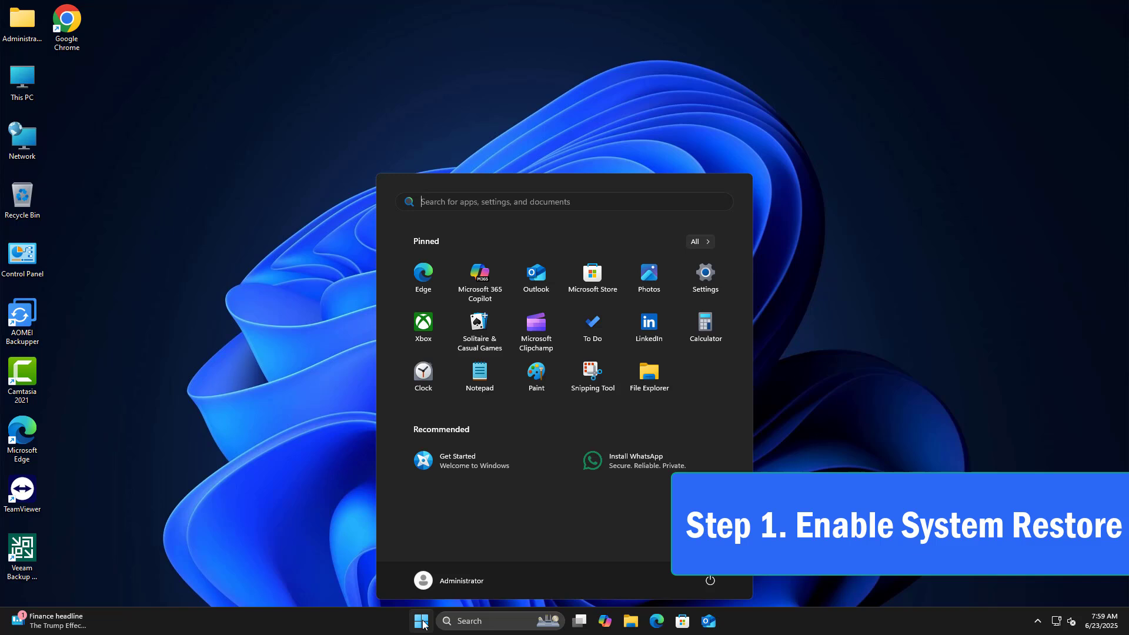
pyautogui.write('create')
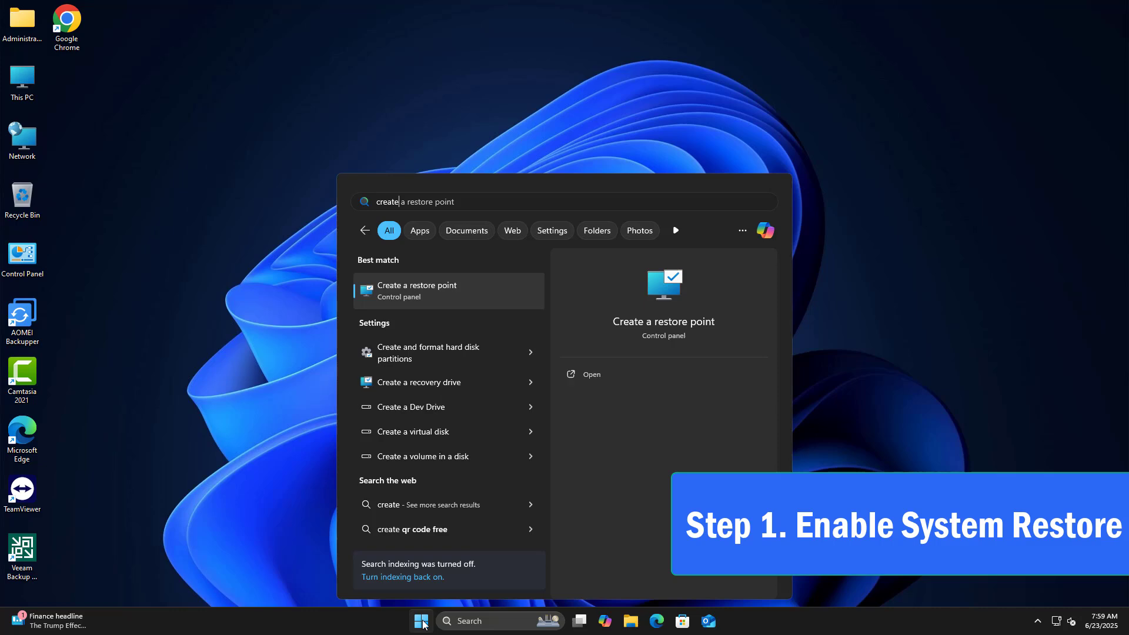
pyautogui.click(418, 289)
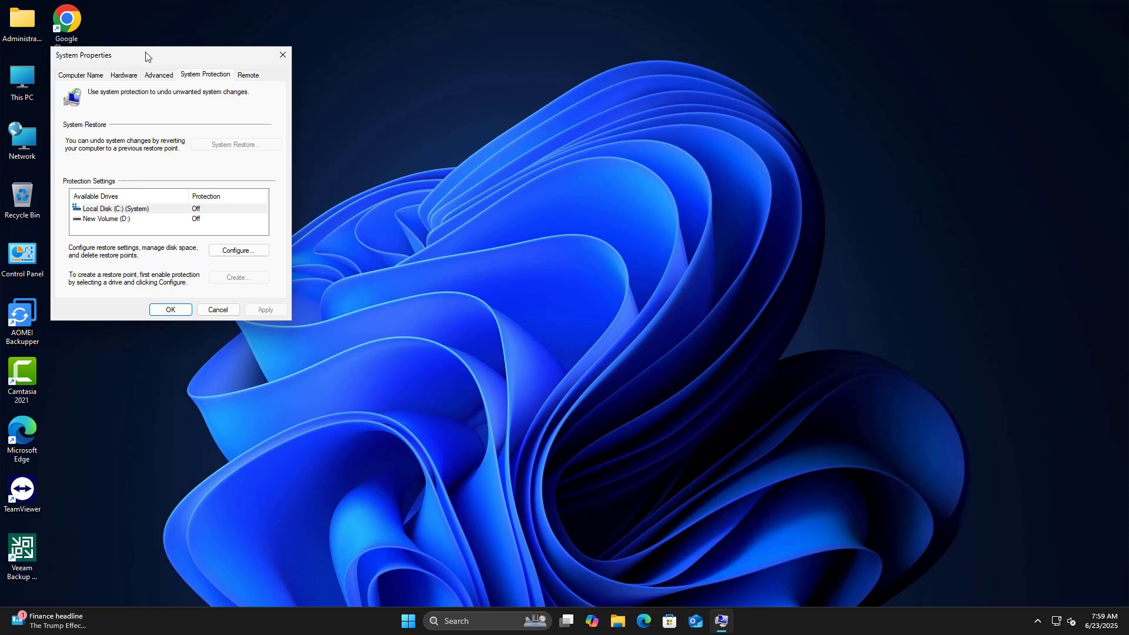
pyautogui.moveTo(146, 56); pyautogui.dragTo(344, 84)
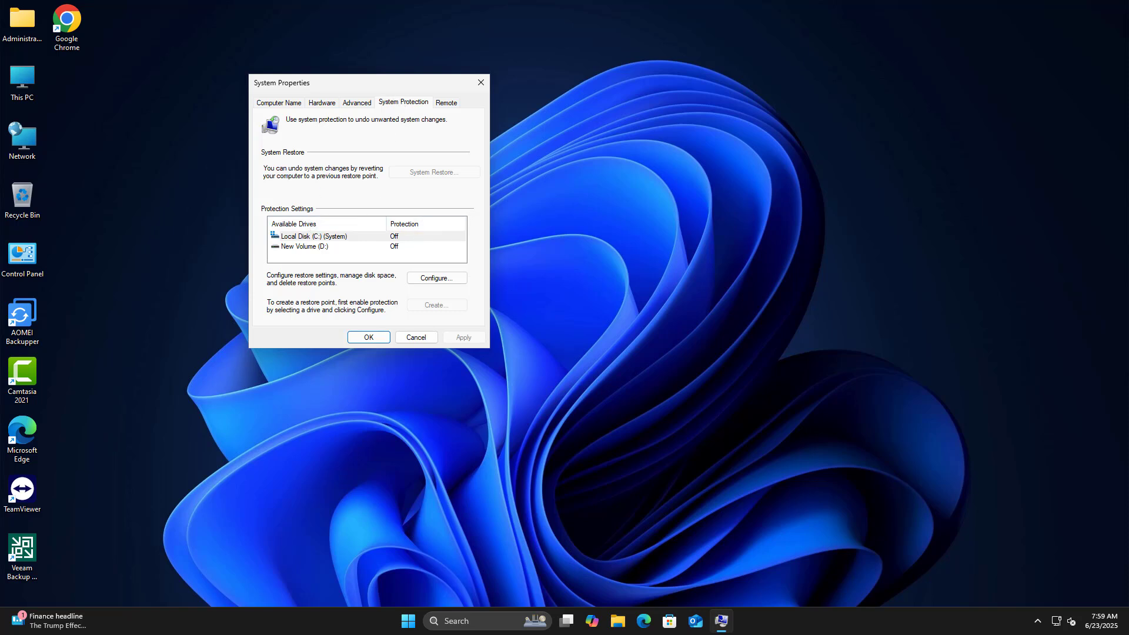
# Step: Turn on system protection for Local Disk (C:), apply it, and close System Properties
pyautogui.click(433, 277)
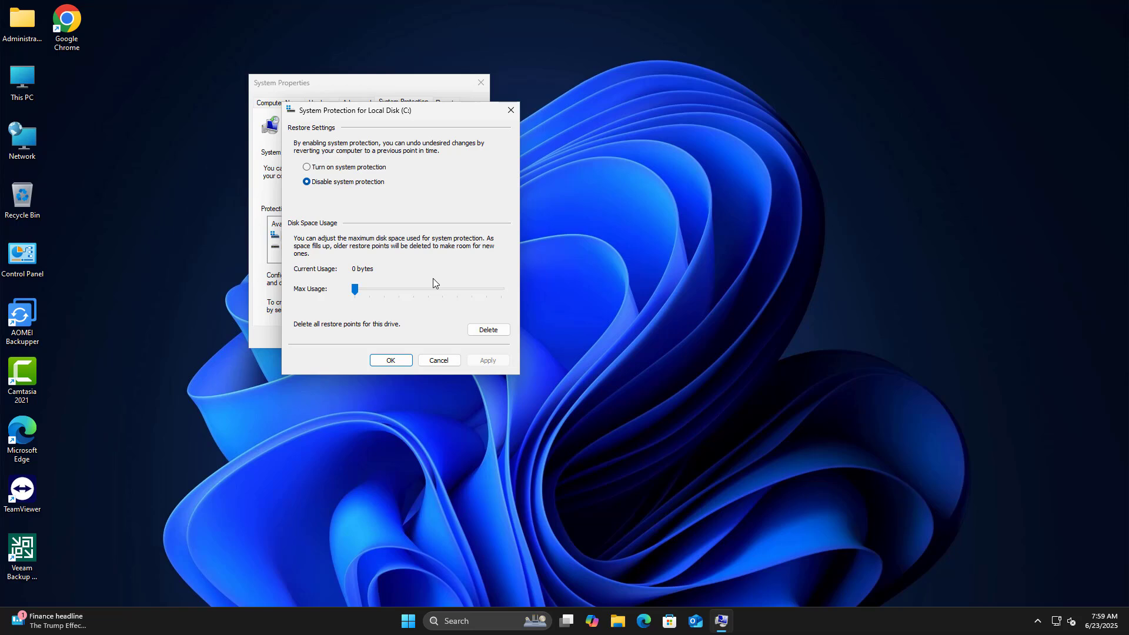
pyautogui.click(306, 167)
pyautogui.click(492, 365)
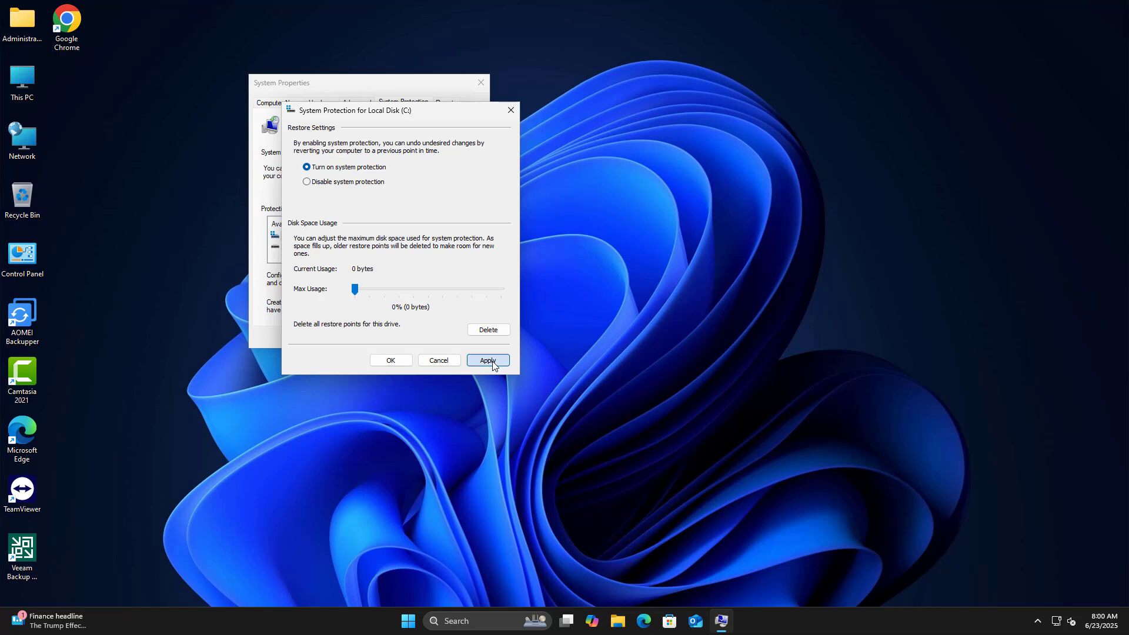
pyautogui.click(392, 360)
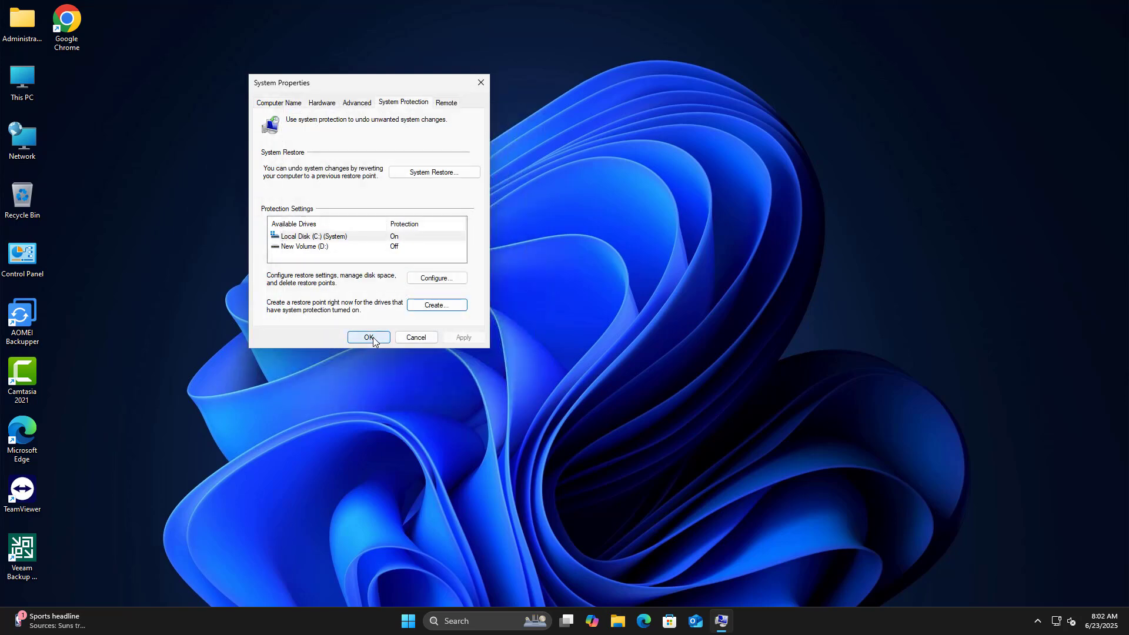
pyautogui.click(373, 337)
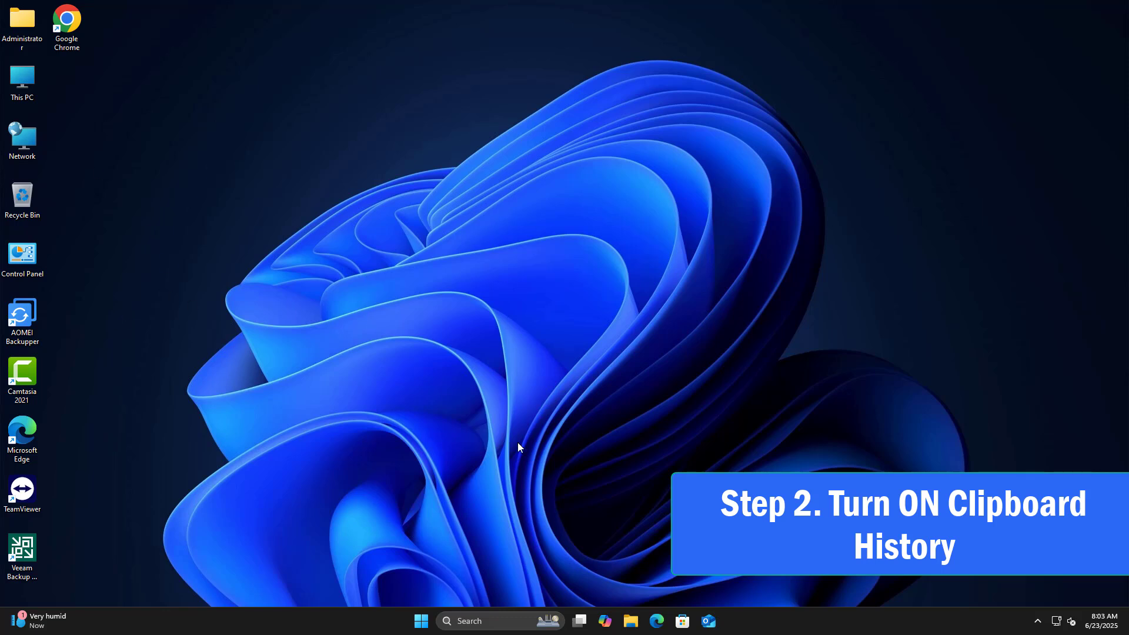
# Step: Open the Clipboard page of the System settings and turn on Clipboard history
pyautogui.click(419, 615)
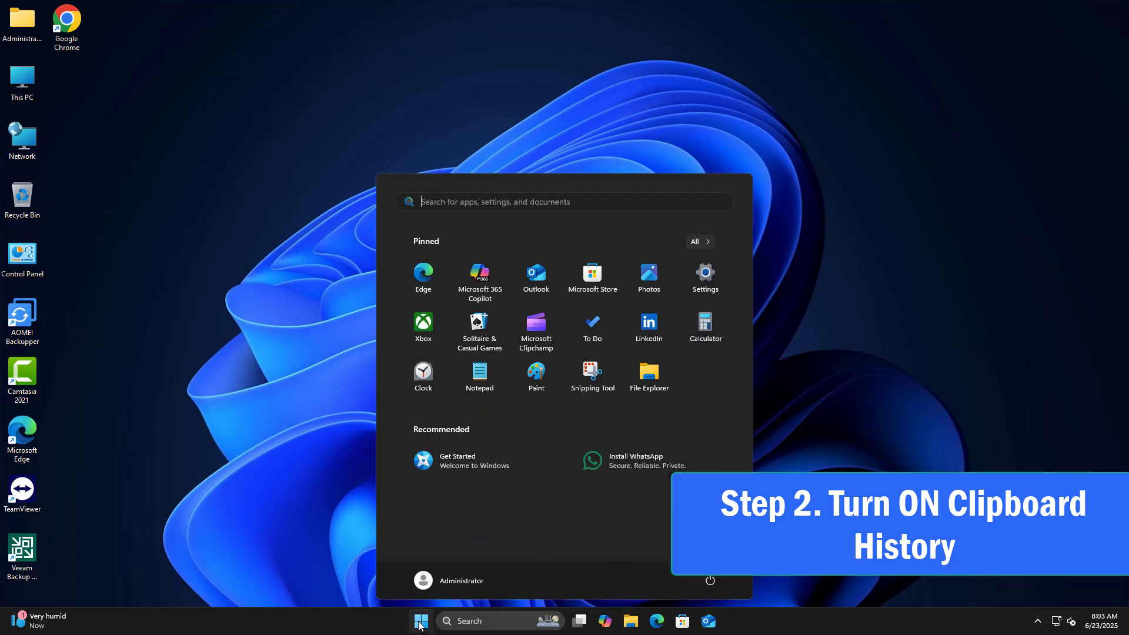
pyautogui.click(706, 282)
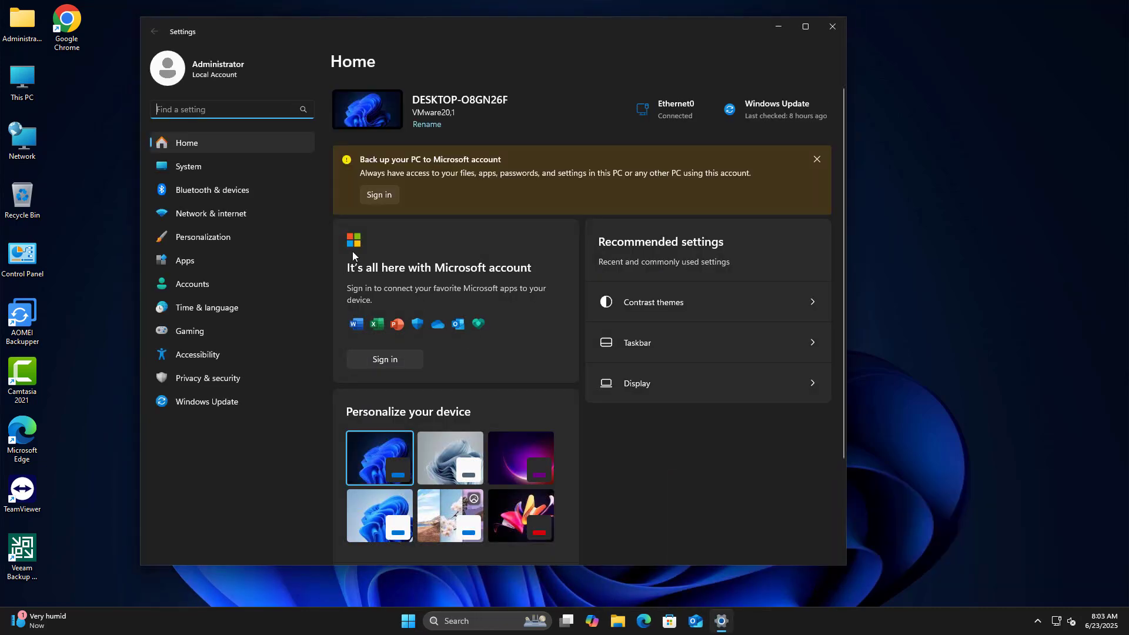
pyautogui.click(193, 168)
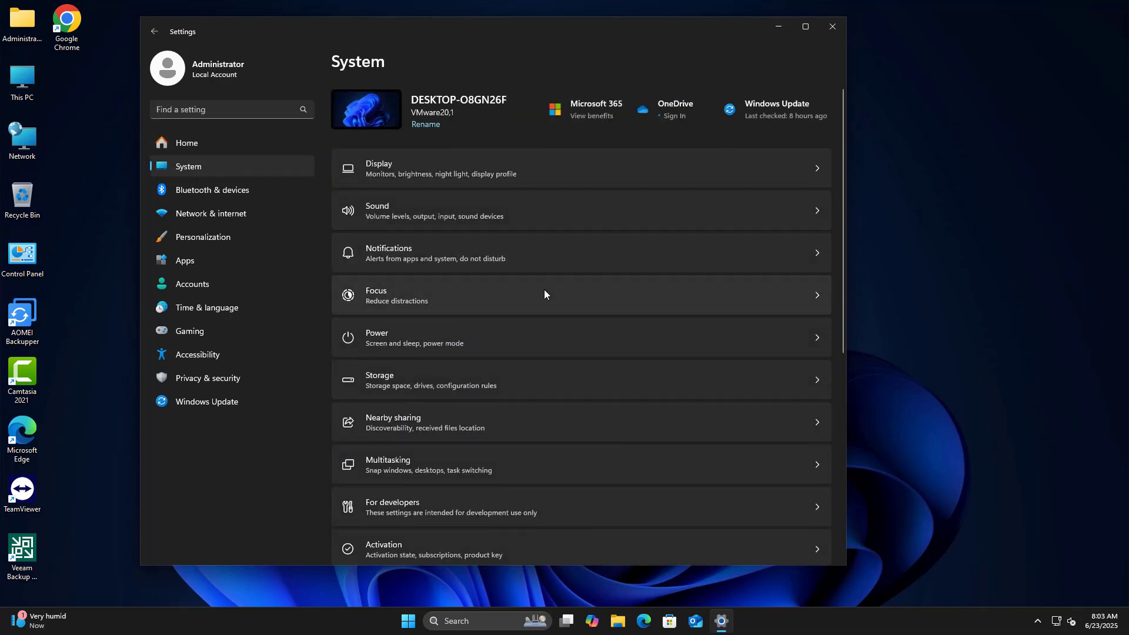
pyautogui.scroll(-6, 545, 290)
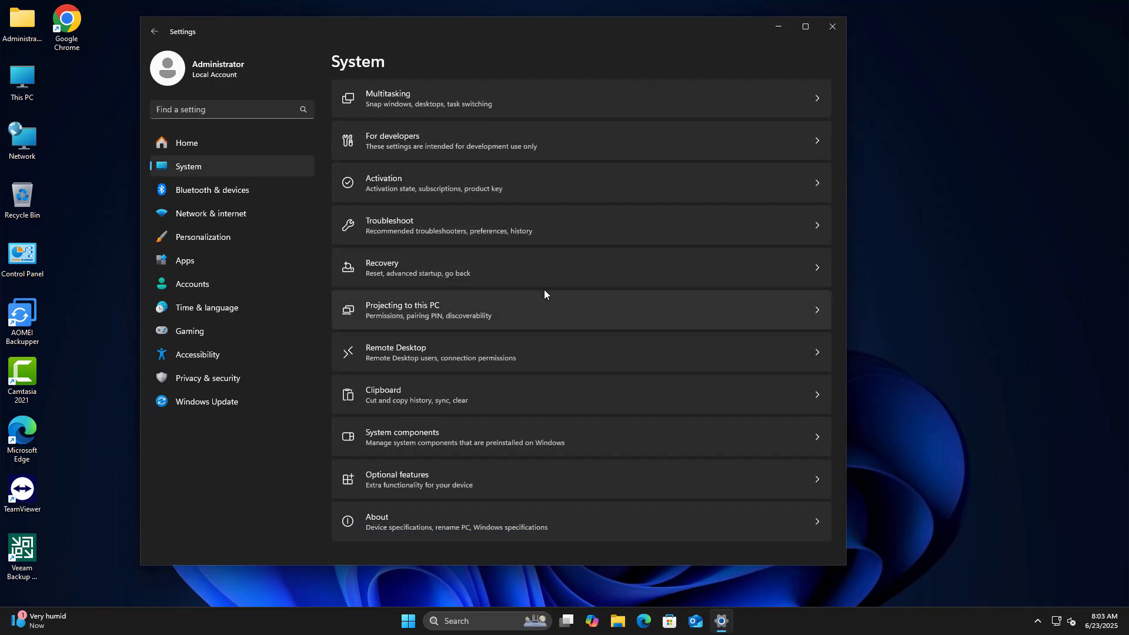
pyautogui.click(412, 396)
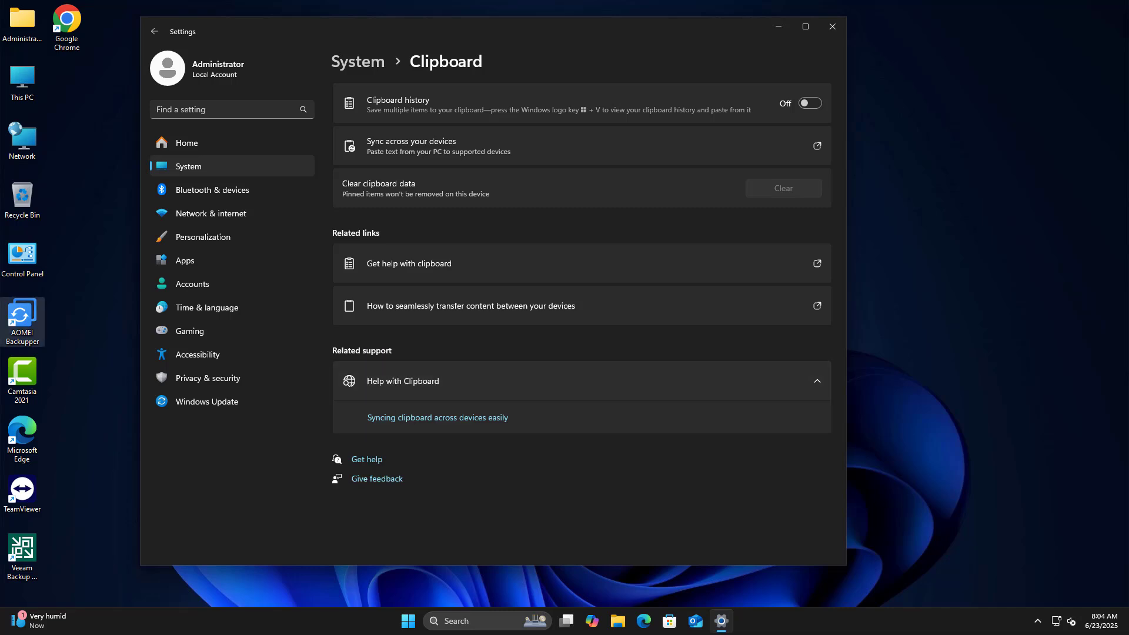
pyautogui.click(816, 104)
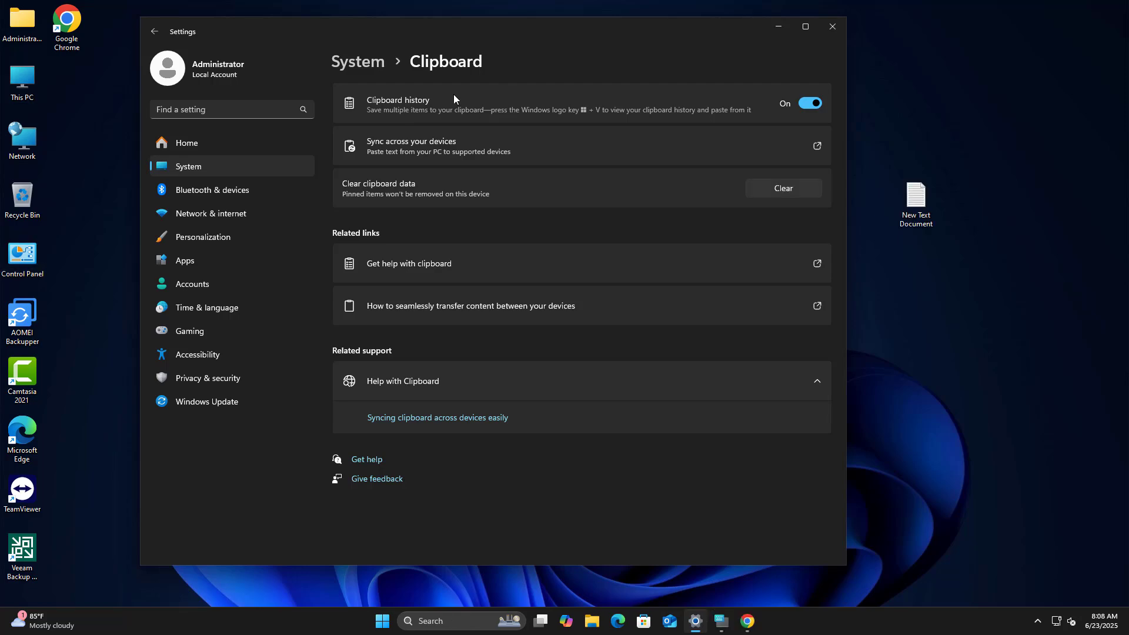
# Step: Open New Text Document from the desktop, cut all of its text, and minimize the document window
pyautogui.doubleClick(916, 201)
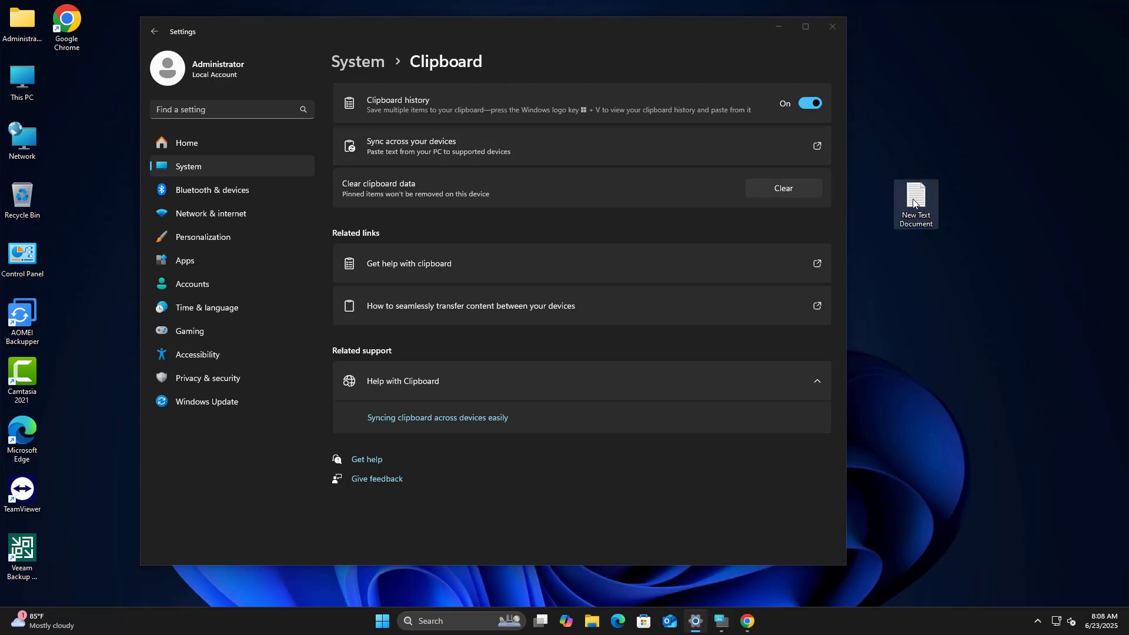
pyautogui.hotkey('ctrl', 'a')
pyautogui.hotkey('ctrl', 'x')
pyautogui.click(898, 131)
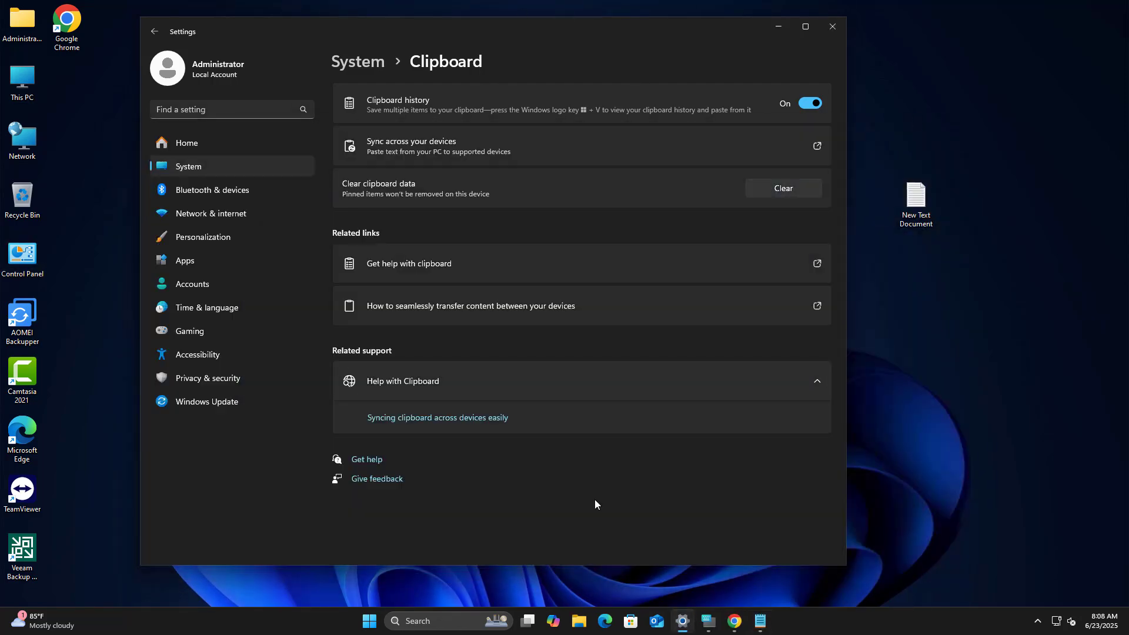
# Step: Switch to Chrome and copy the opening paragraph of the AI answer about the Windows clipboard
pyautogui.click(734, 620)
pyautogui.moveTo(134, 218); pyautogui.dragTo(406, 259)
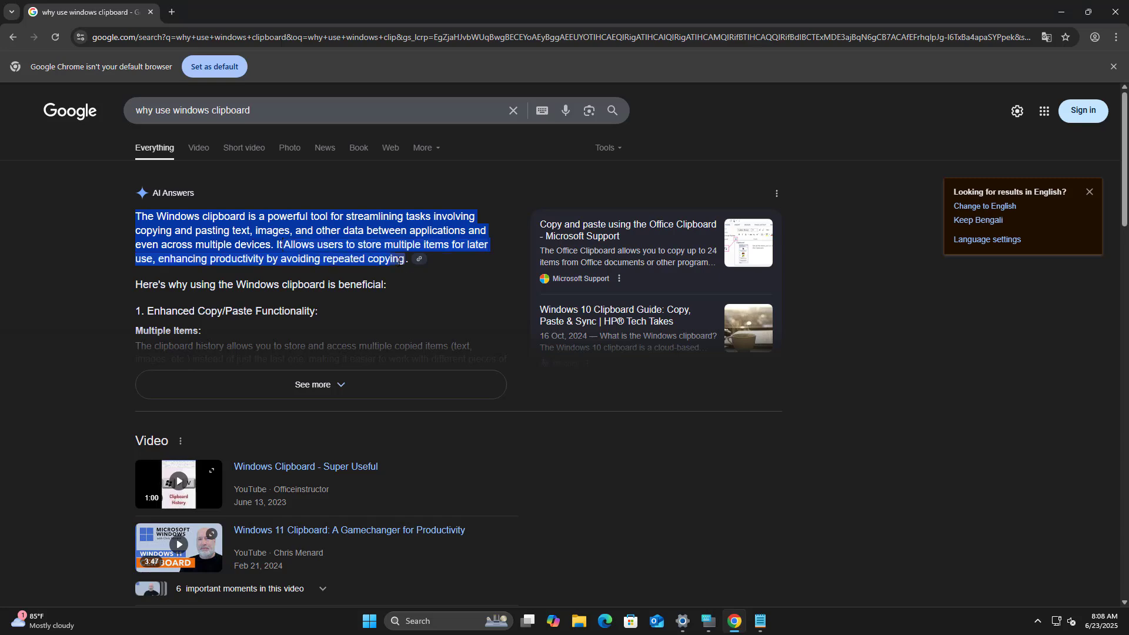
pyautogui.rightClick(355, 242)
pyautogui.click(370, 249)
# Step: Switch back to New Text Document in Notepad, paste the copied paragraph, and close Notepad
pyautogui.click(760, 621)
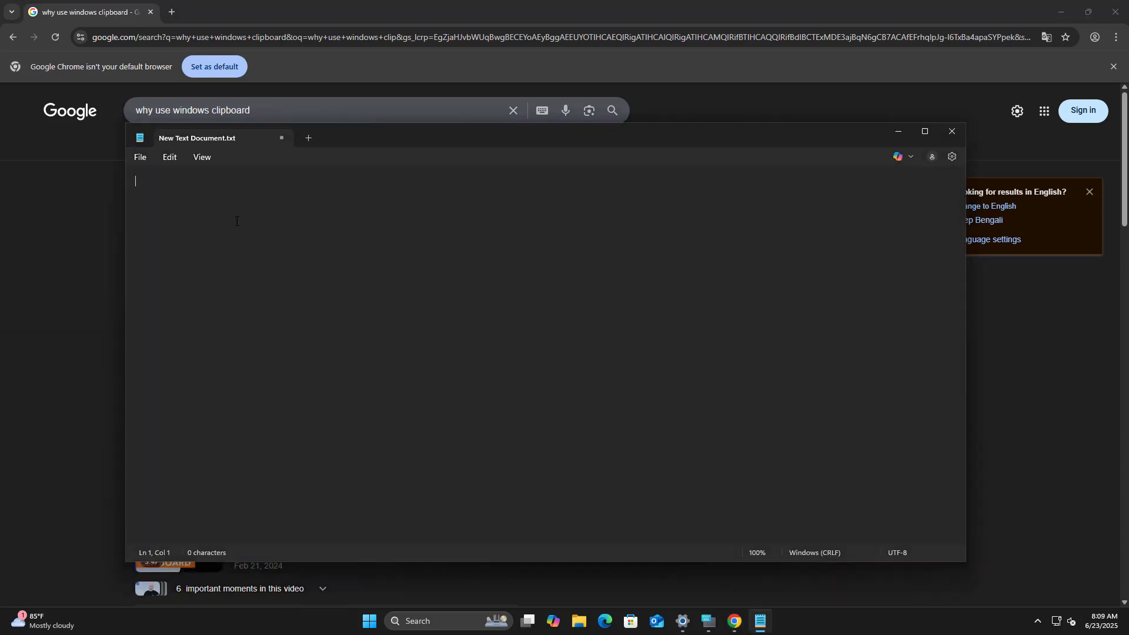
pyautogui.rightClick(241, 230)
pyautogui.click(260, 305)
pyautogui.click(952, 131)
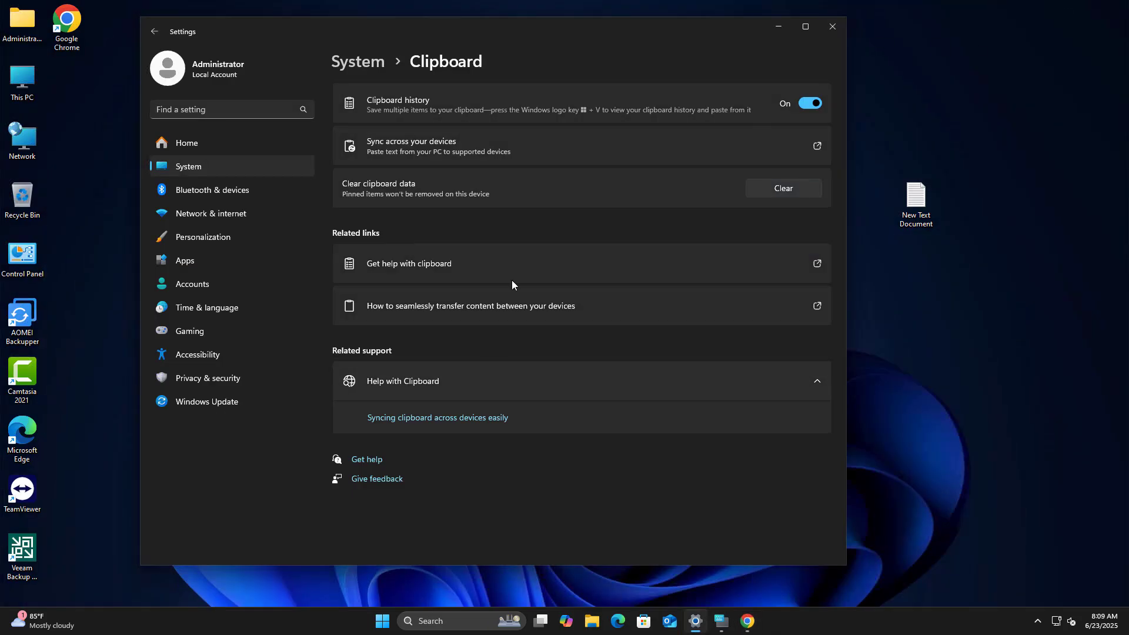
# Step: Bring up the clipboard history using the On-Screen Keyboard and view the options of its newest entry
pyautogui.press('super+ctrl+o')
pyautogui.click(181, 296)
pyautogui.click(305, 258)
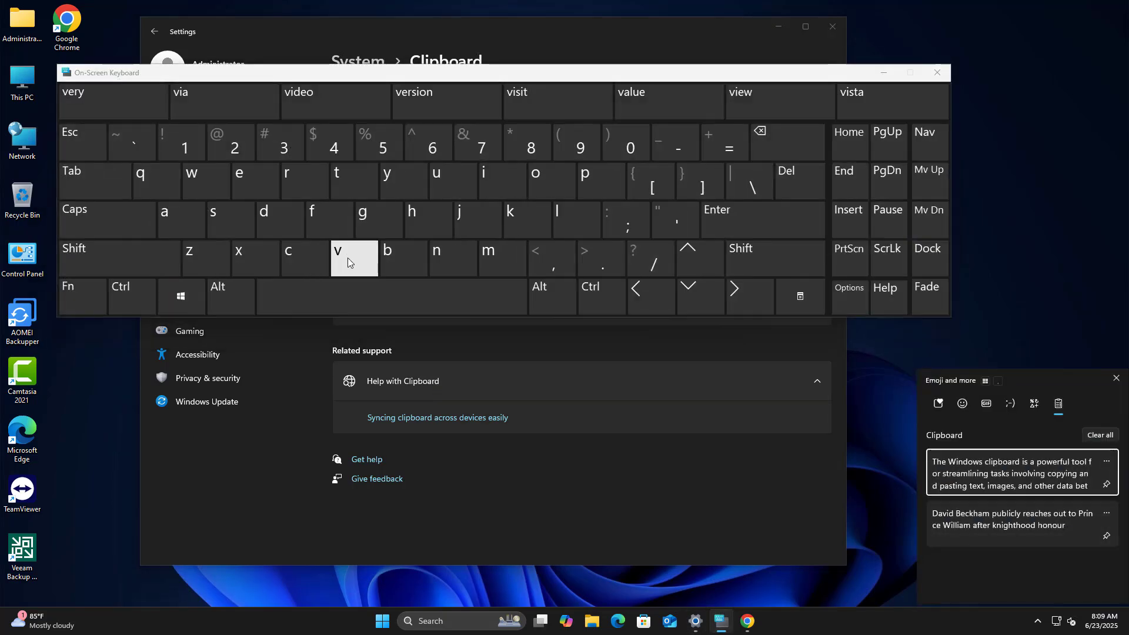
pyautogui.click(1106, 461)
pyautogui.click(1009, 463)
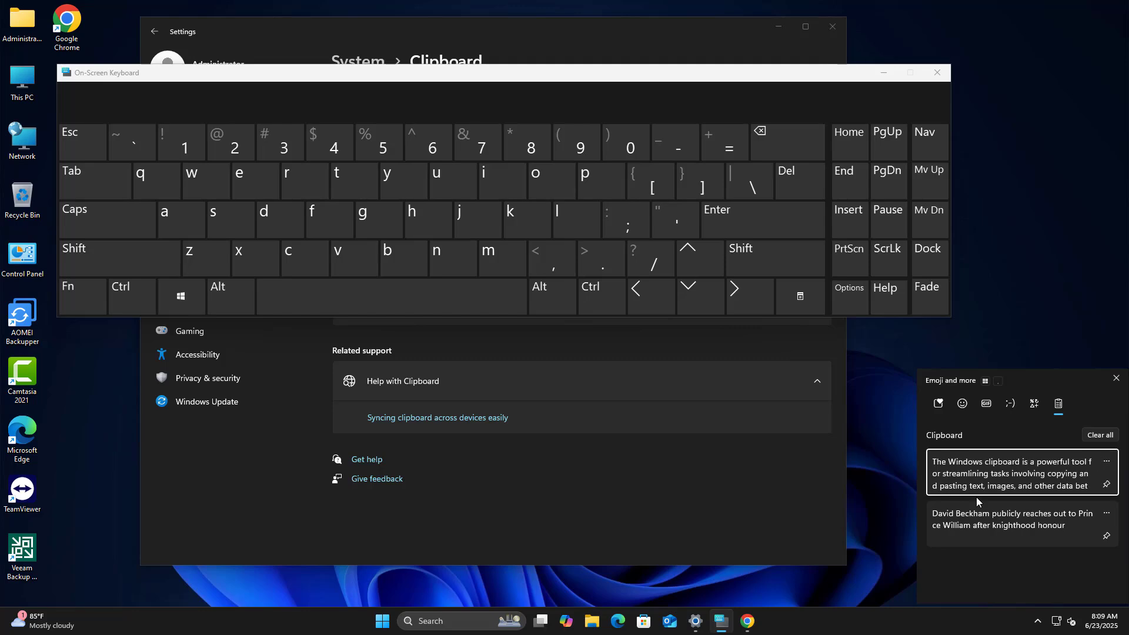
# Step: Close the clipboard history, the On-Screen Keyboard, and the Settings window
pyautogui.click(1115, 380)
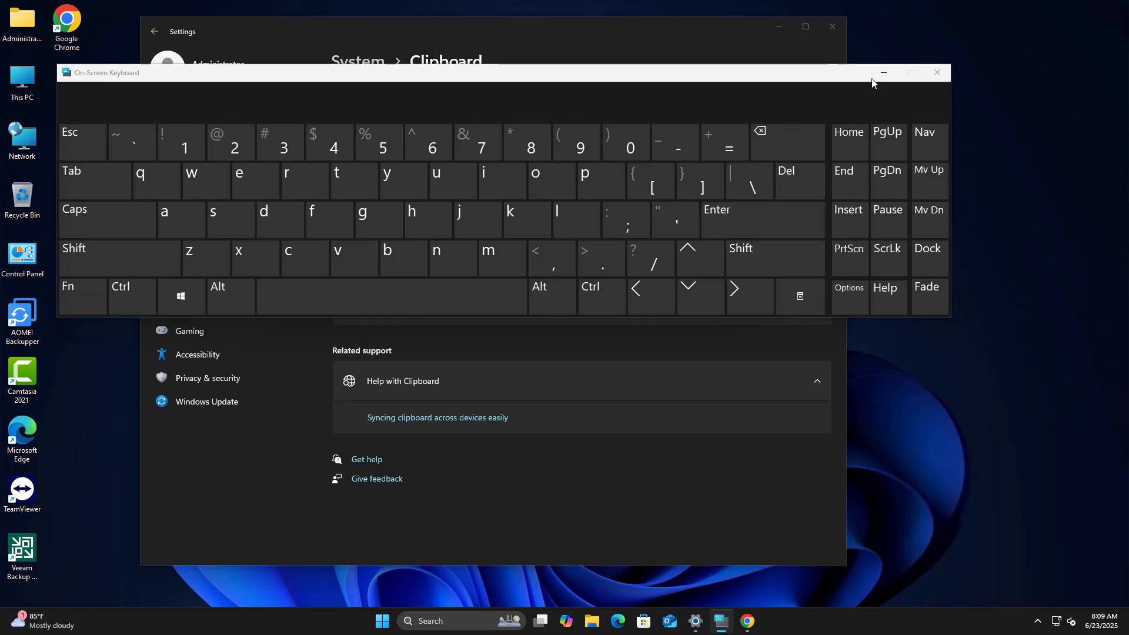
pyautogui.click(937, 72)
pyautogui.click(833, 26)
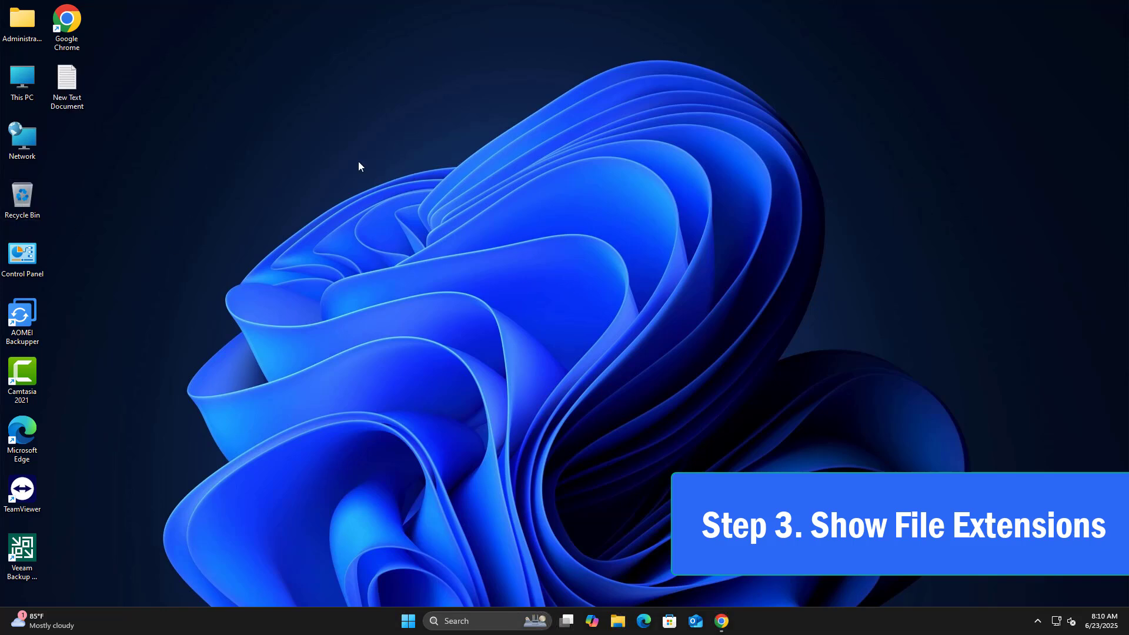
pyautogui.rightClick(358, 163)
pyautogui.click(397, 213)
# Step: Open New Volume (D:) in File Explorer, show file name extensions, and close the window
pyautogui.click(617, 621)
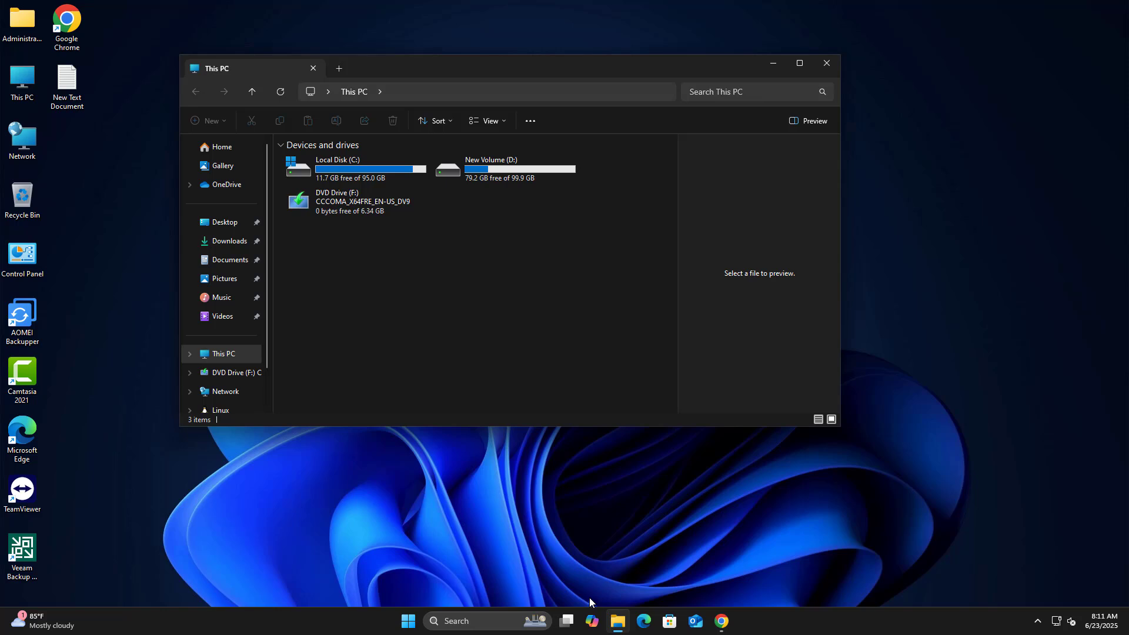
pyautogui.doubleClick(506, 174)
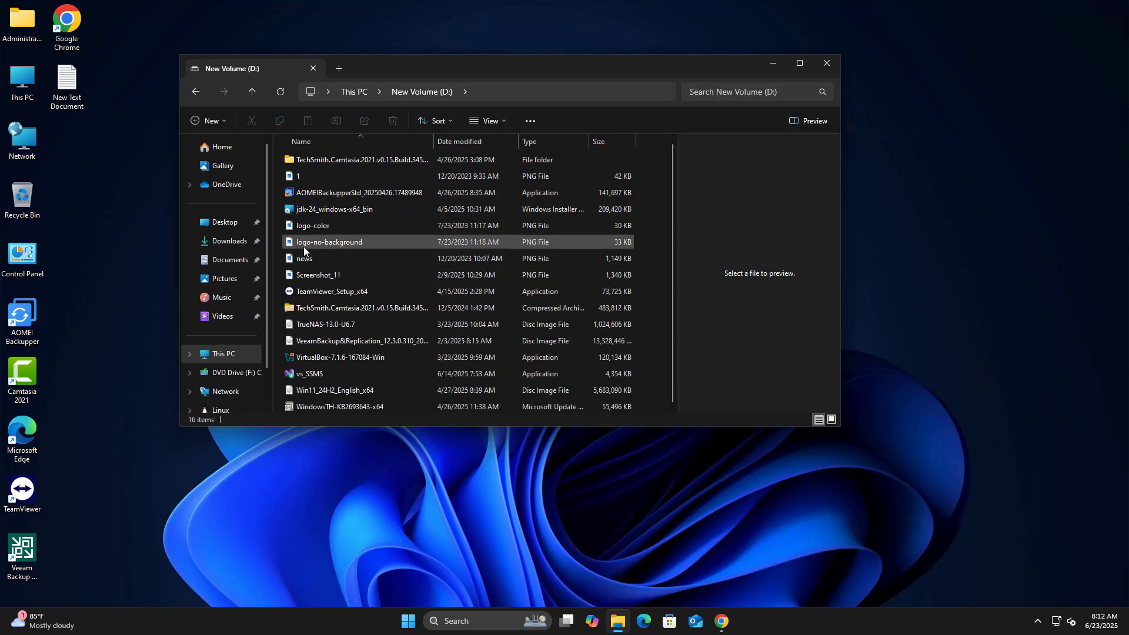
pyautogui.click(499, 121)
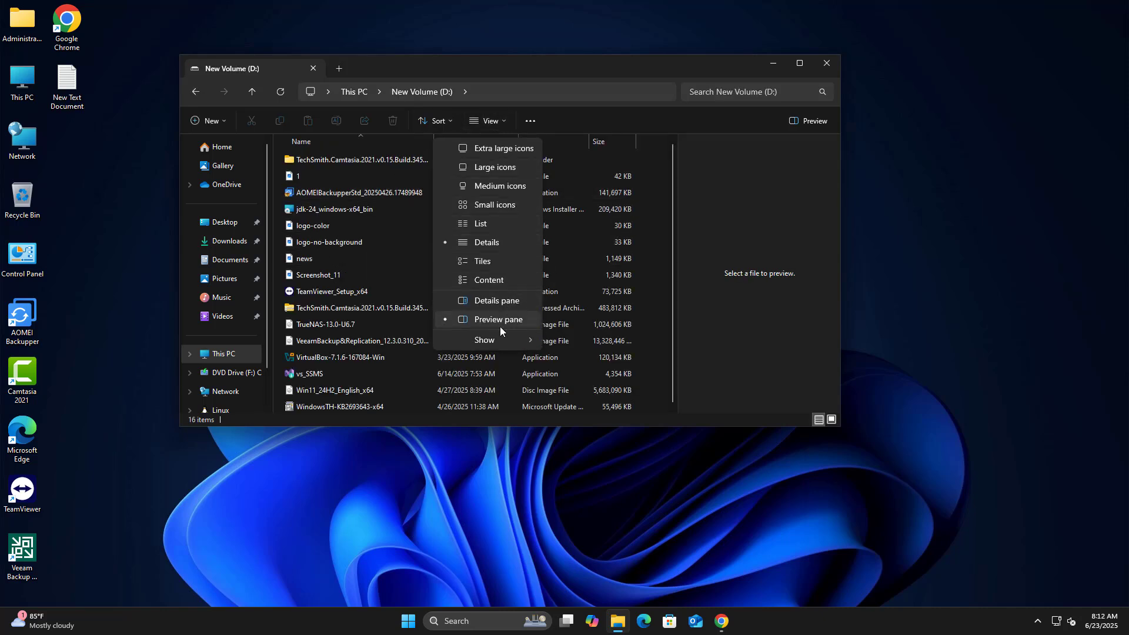
pyautogui.moveTo(496, 341)
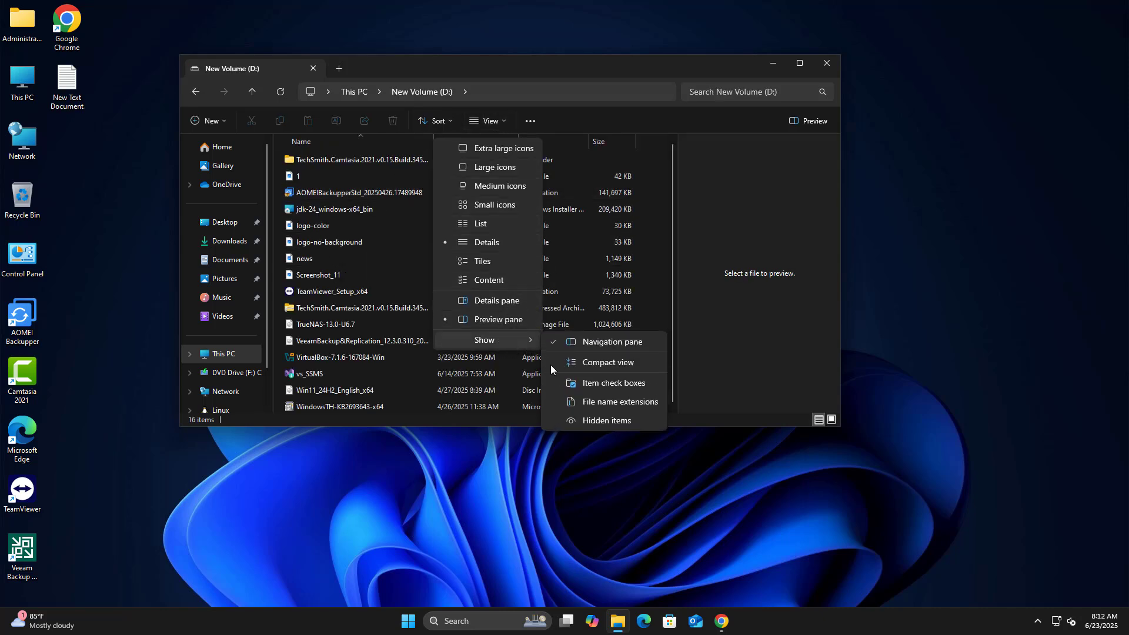
pyautogui.click(594, 402)
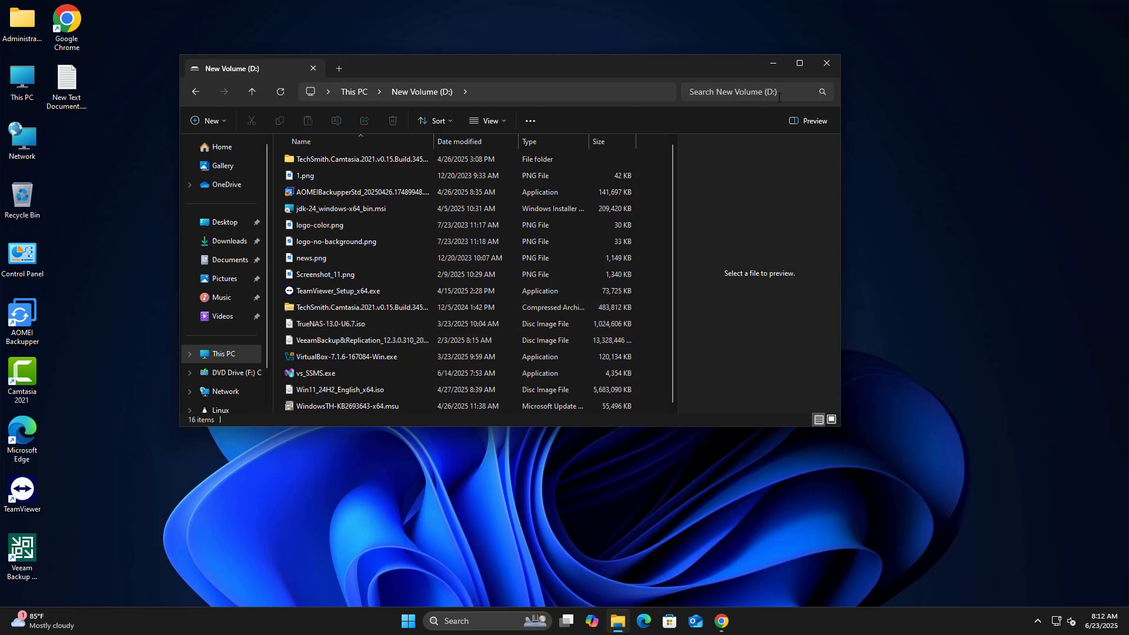
pyautogui.click(827, 62)
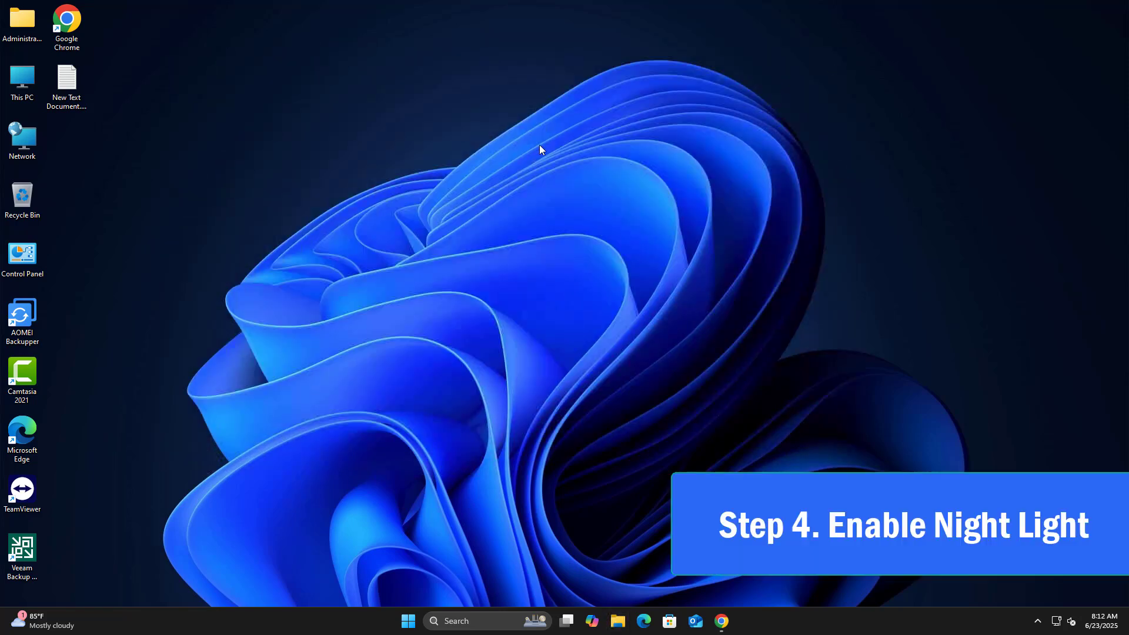
# Step: Open the Display page of the System settings
pyautogui.rightClick(370, 150)
pyautogui.click(410, 622)
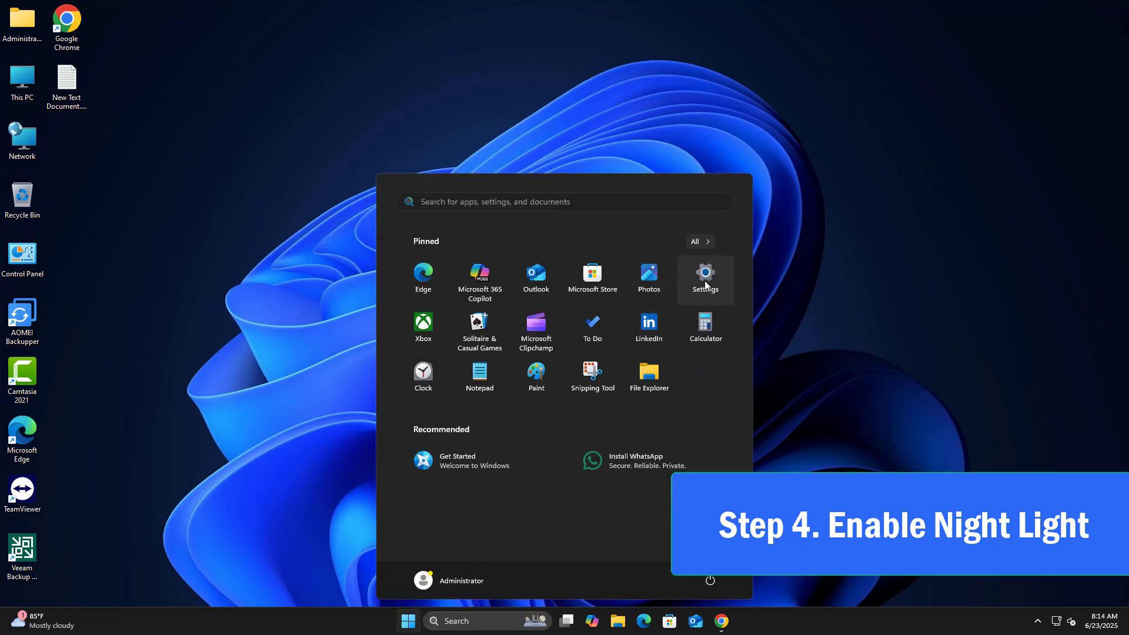
pyautogui.click(705, 281)
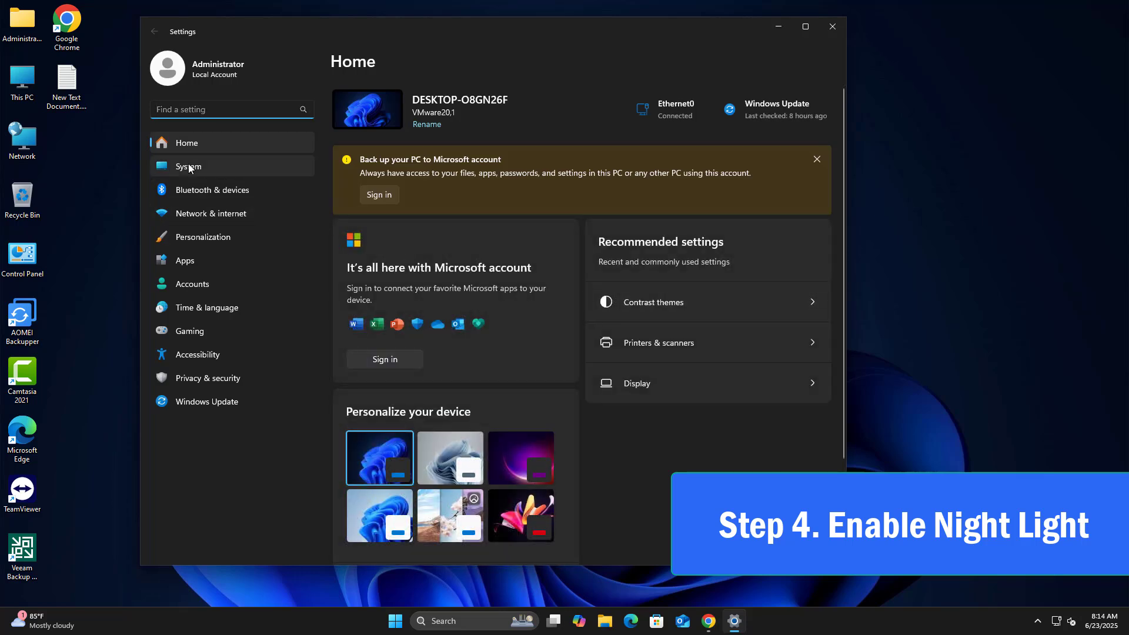
pyautogui.click(189, 167)
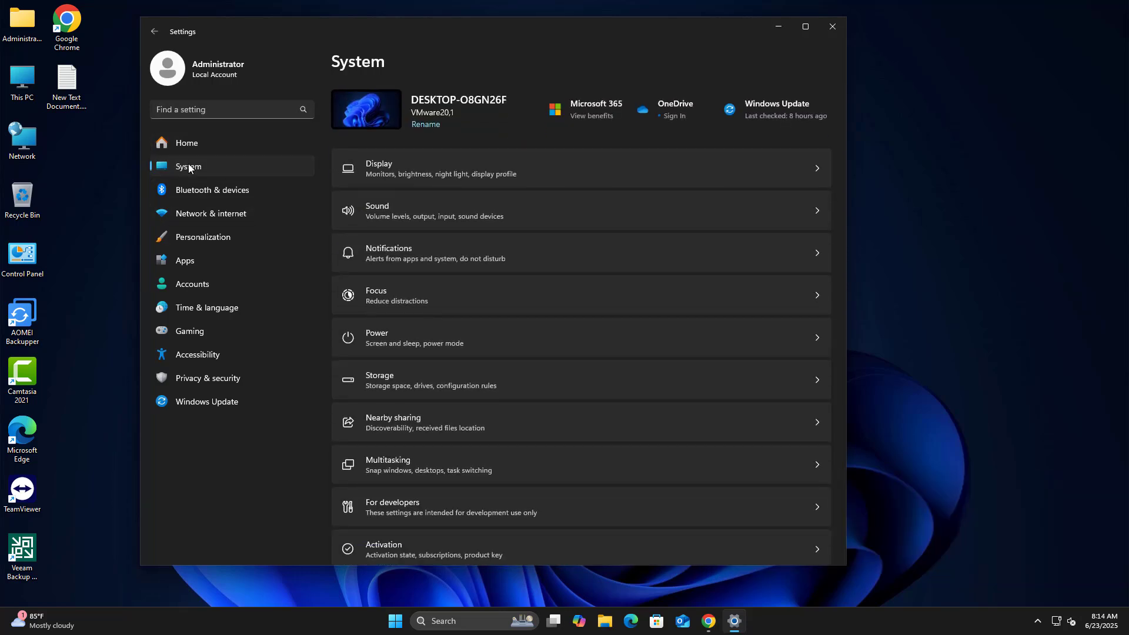
pyautogui.click(424, 167)
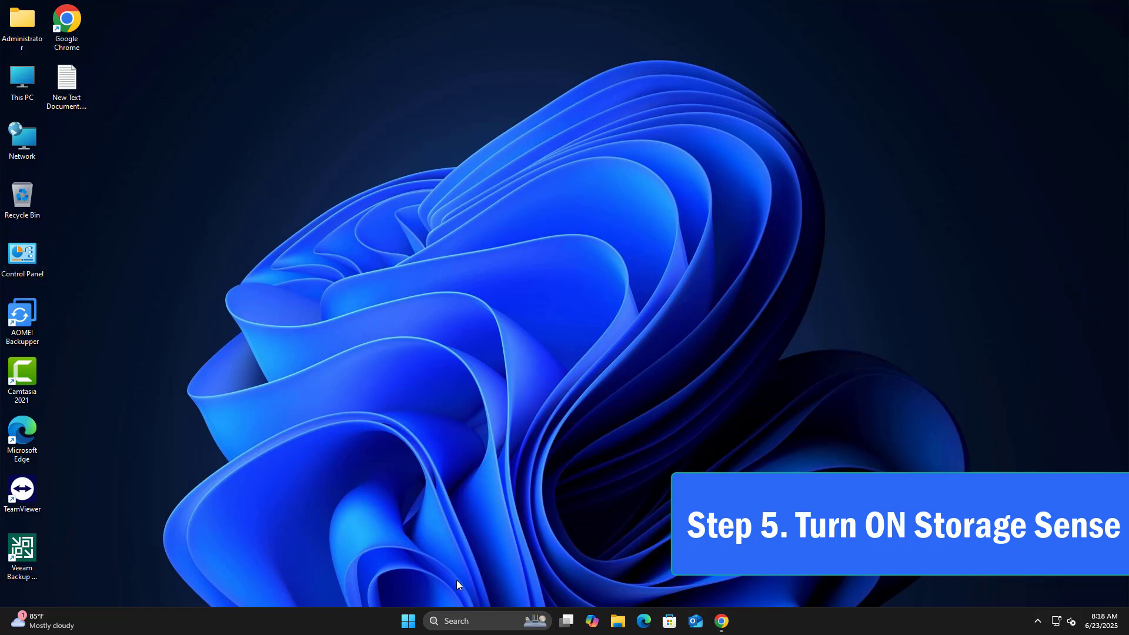
# Step: Turn on Storage Sense in the System storage settings and open its detailed options
pyautogui.click(410, 621)
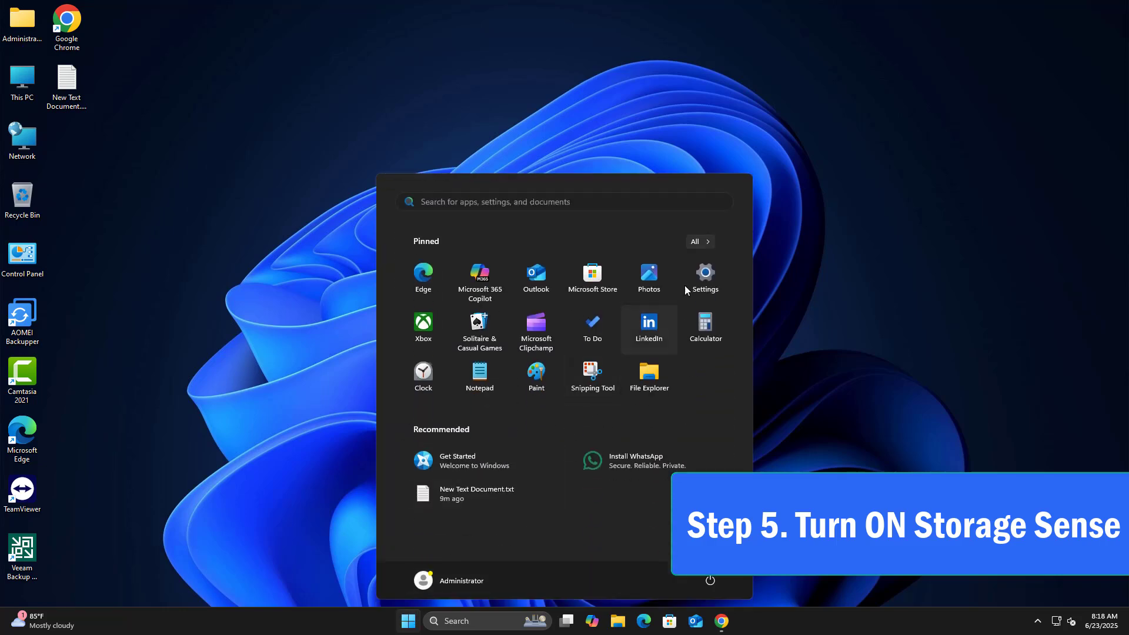
pyautogui.click(704, 276)
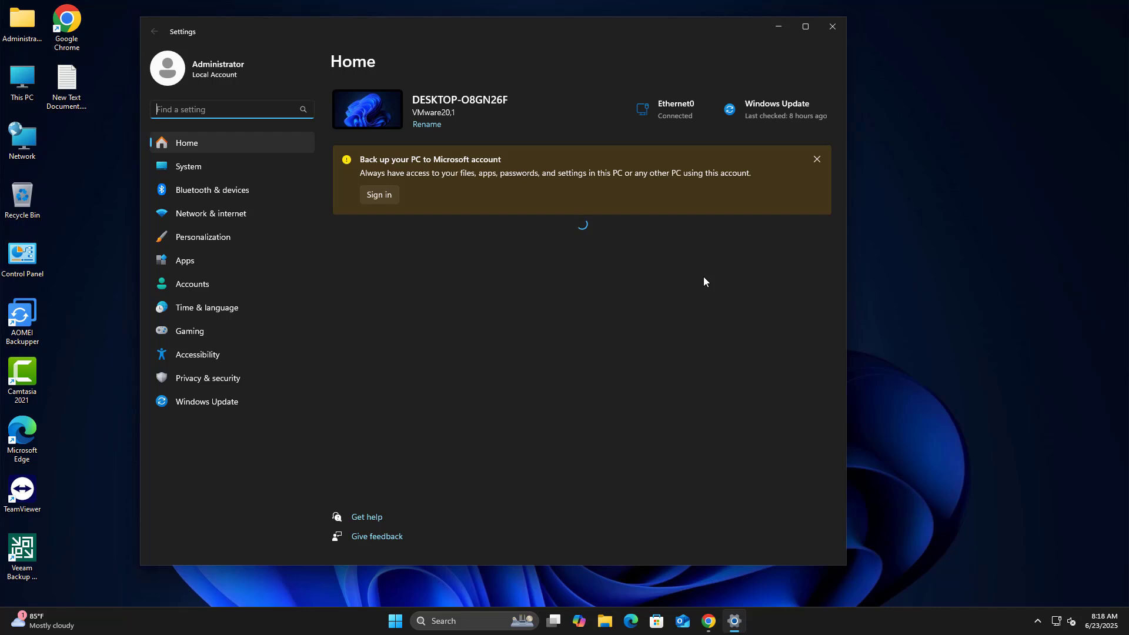
pyautogui.click(192, 167)
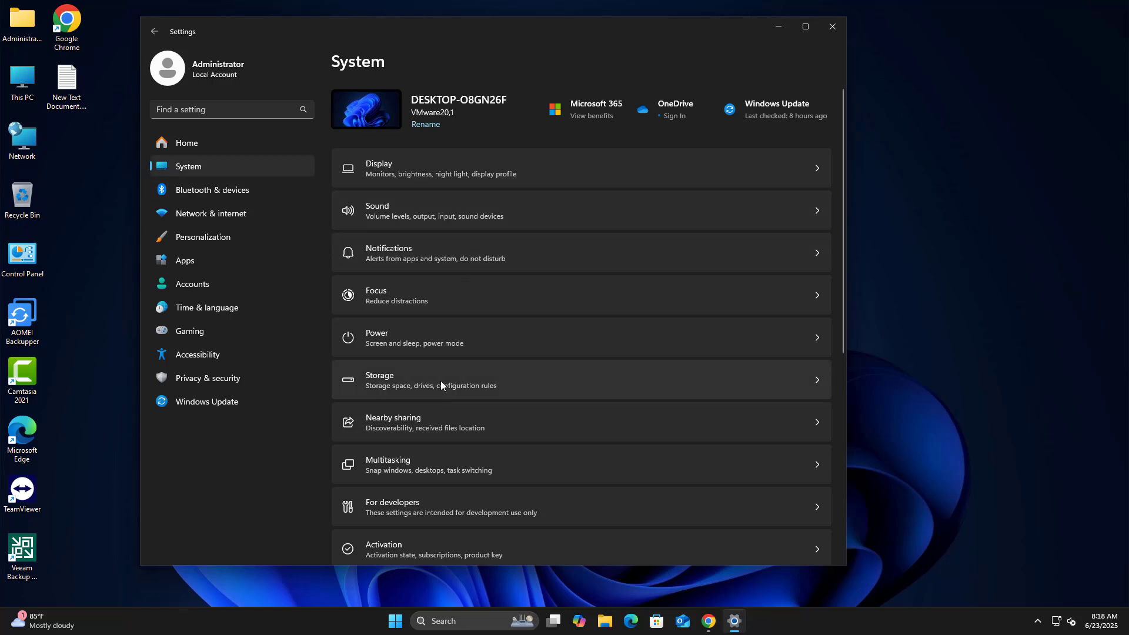
pyautogui.click(470, 380)
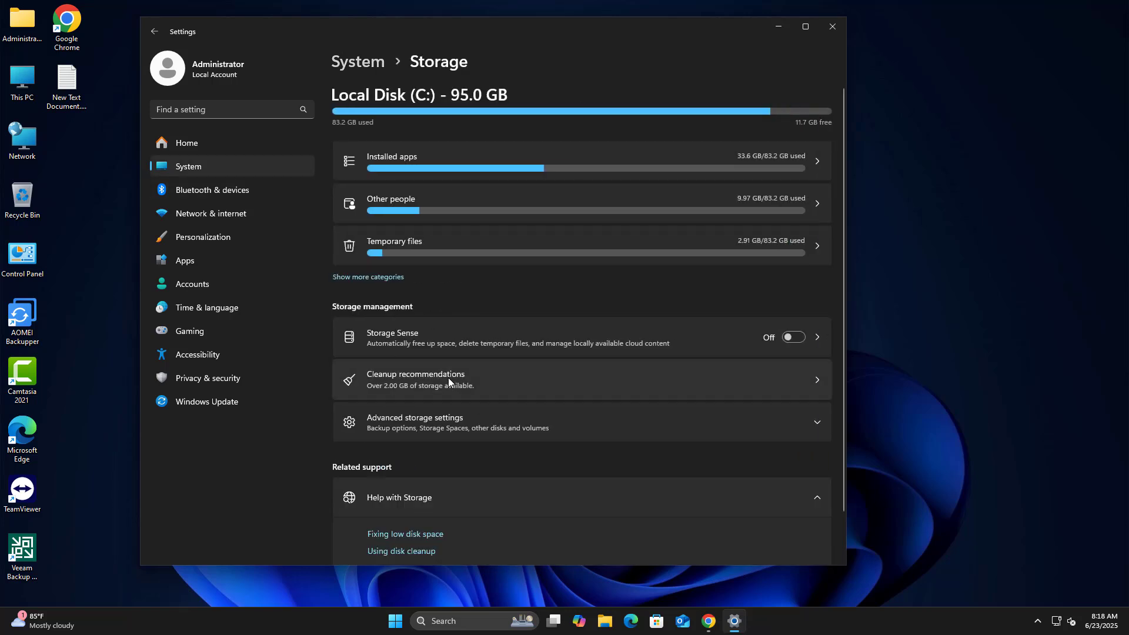
pyautogui.click(793, 337)
pyautogui.click(819, 337)
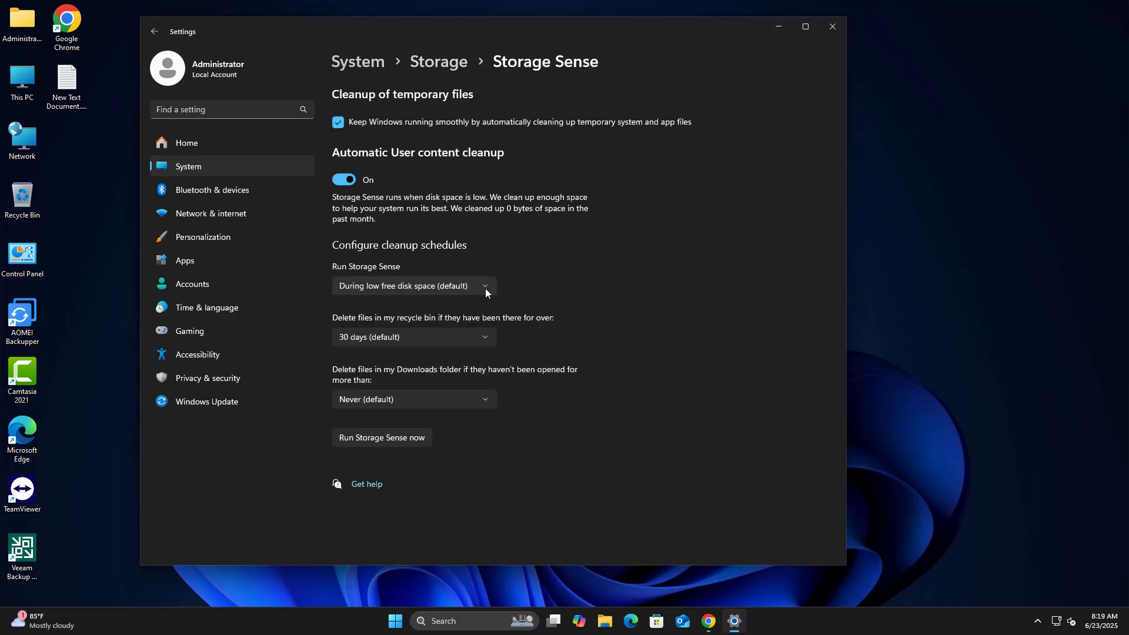
# Step: Review the Storage Sense schedule choices, keep the Downloads folder cleanup at Never (default), and run Storage Sense now
pyautogui.click(485, 288)
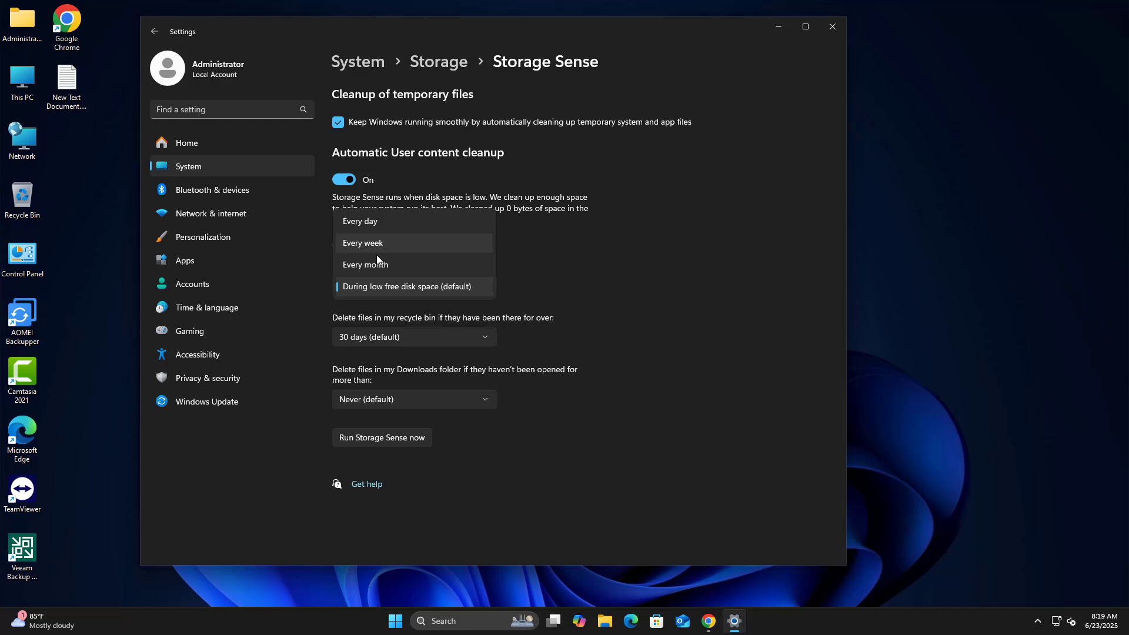
pyautogui.click(658, 297)
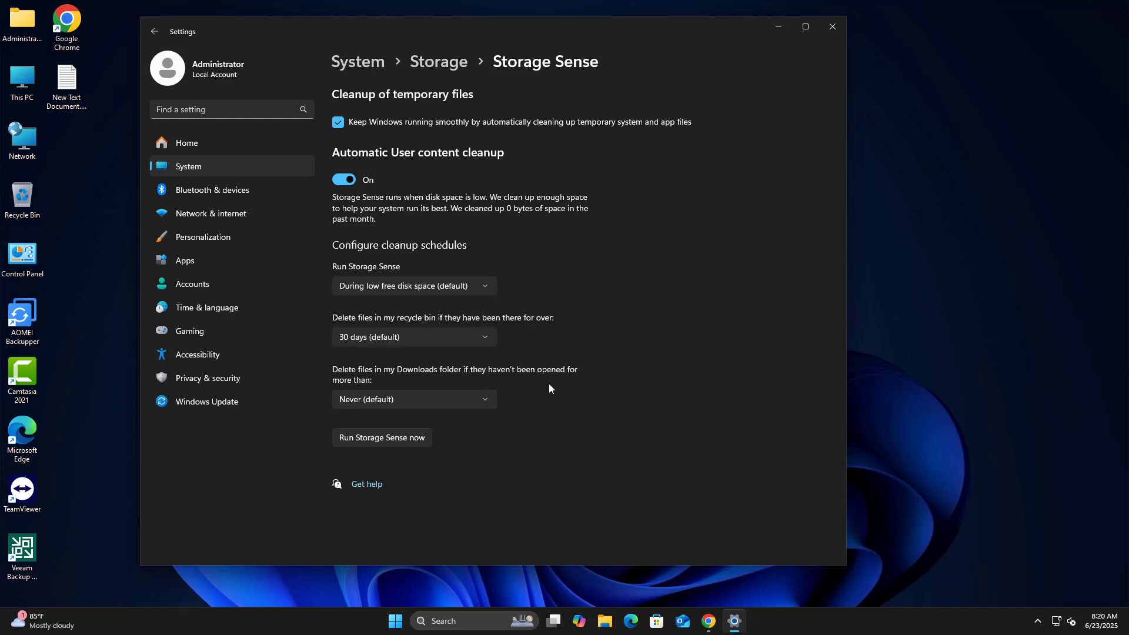
pyautogui.click(485, 401)
pyautogui.click(390, 400)
pyautogui.click(398, 436)
pyautogui.click(156, 32)
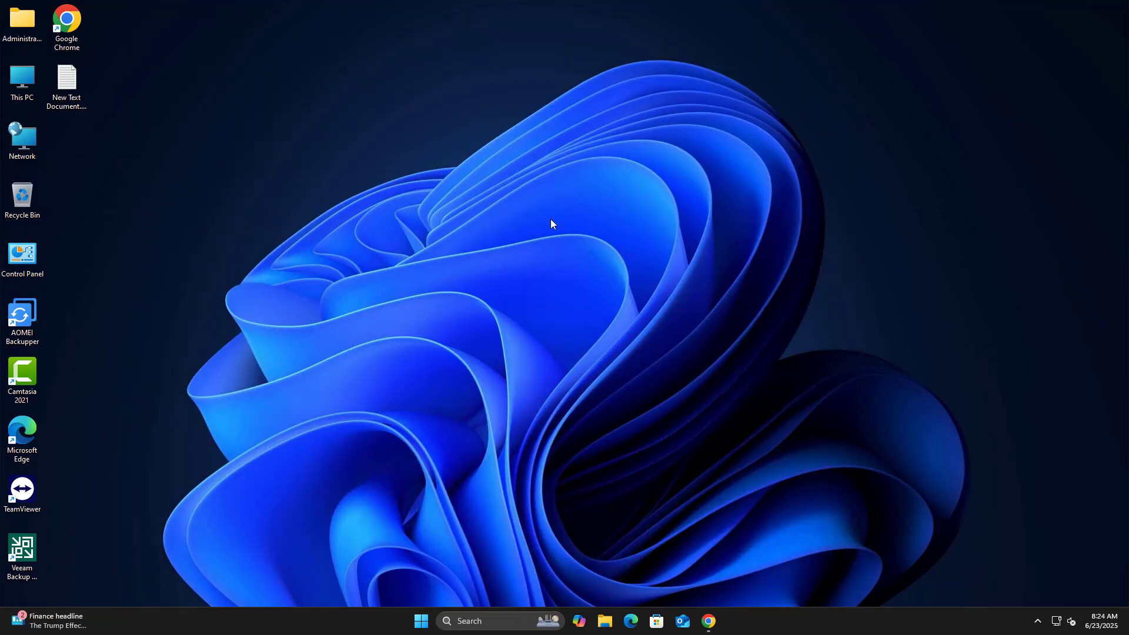
# Step: Open the Taskbar settings and turn on Task view
pyautogui.rightClick(856, 609)
pyautogui.click(872, 599)
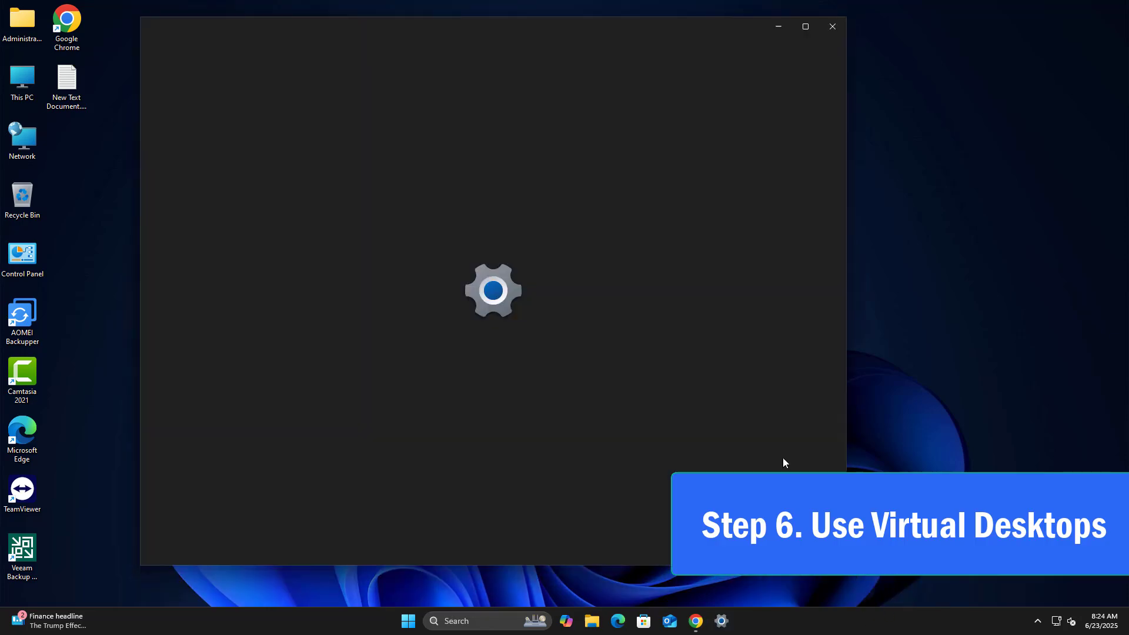
pyautogui.click(793, 170)
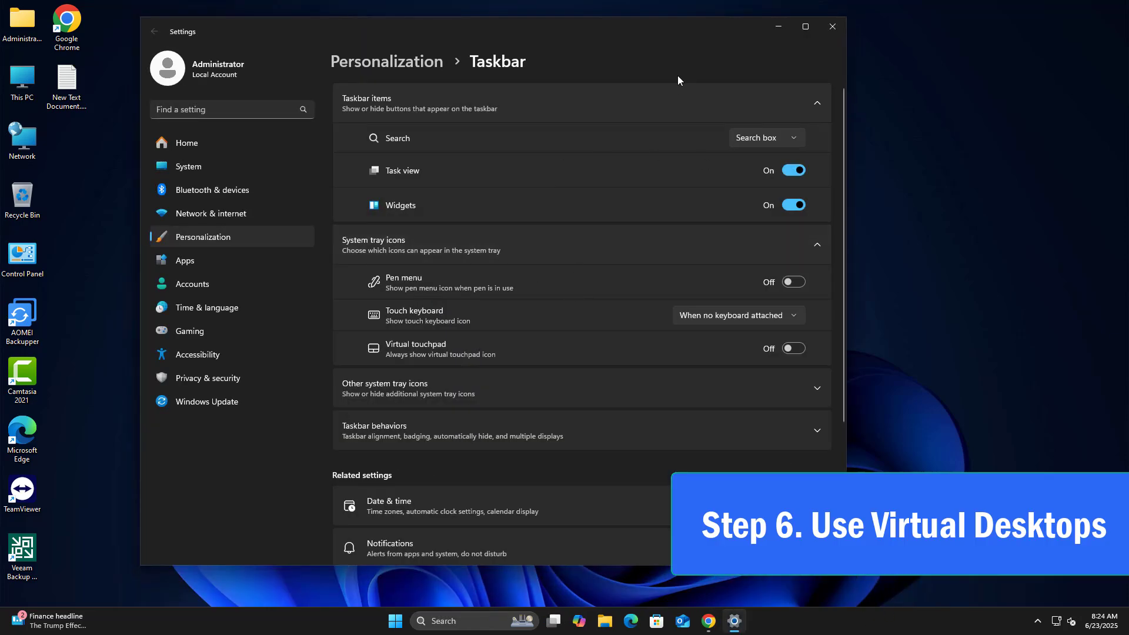
# Step: Create a second virtual desktop through Task view and switch back to Desktop 1
pyautogui.click(555, 622)
pyautogui.click(557, 623)
pyautogui.moveTo(557, 623)
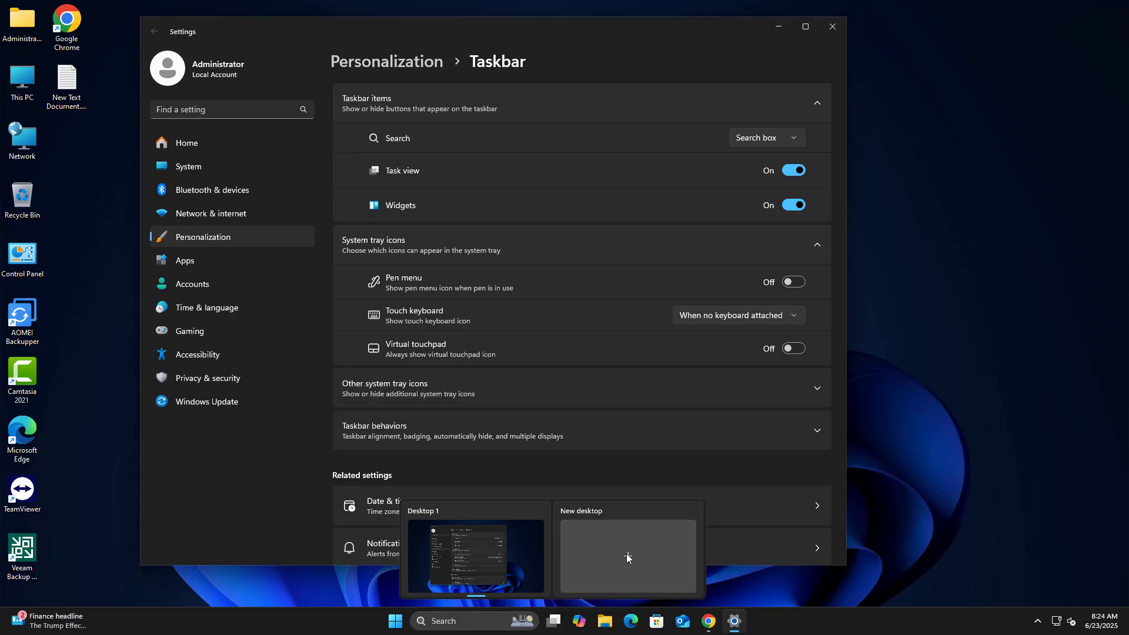
pyautogui.click(627, 553)
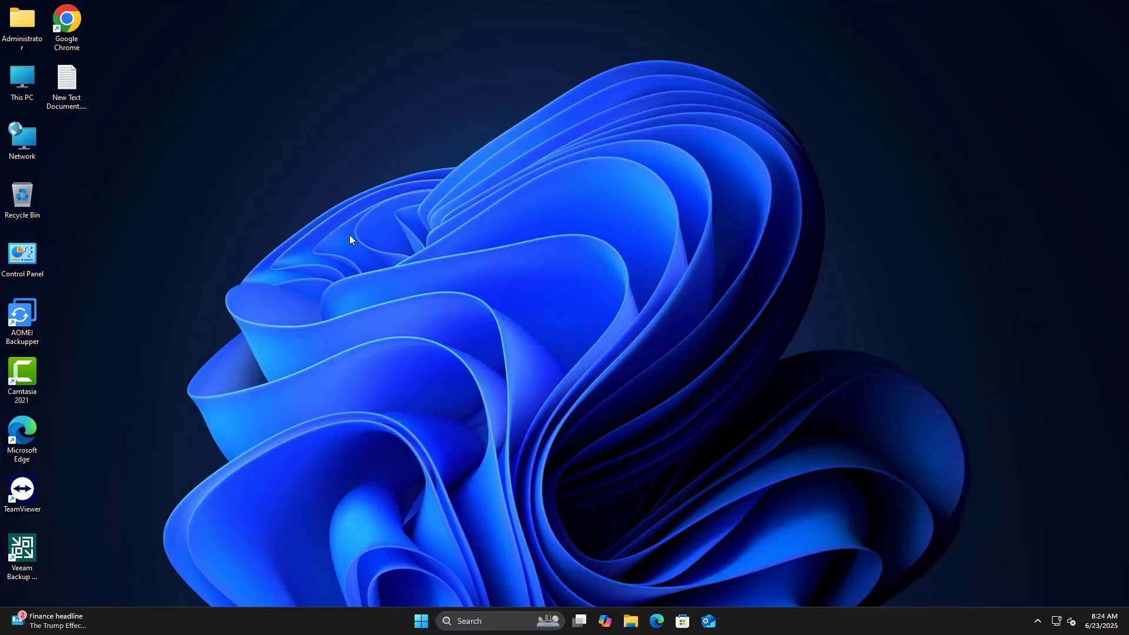
pyautogui.click(579, 621)
pyautogui.click(425, 556)
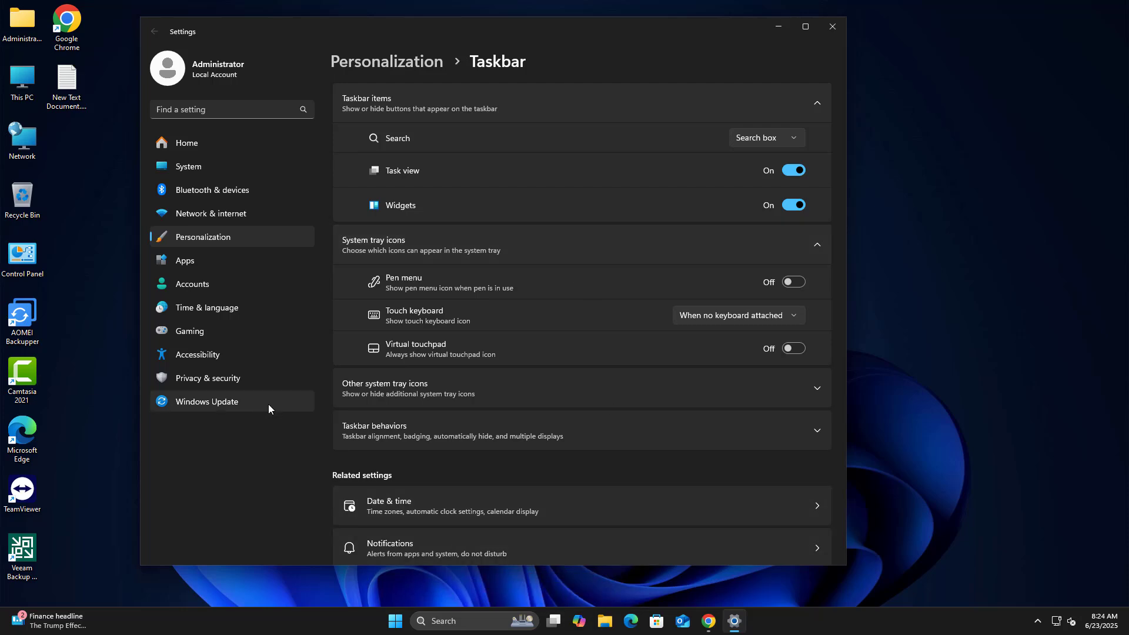
# Step: Open This PC on Desktop 2 and return to Desktop 1
pyautogui.click(553, 621)
pyautogui.click(573, 558)
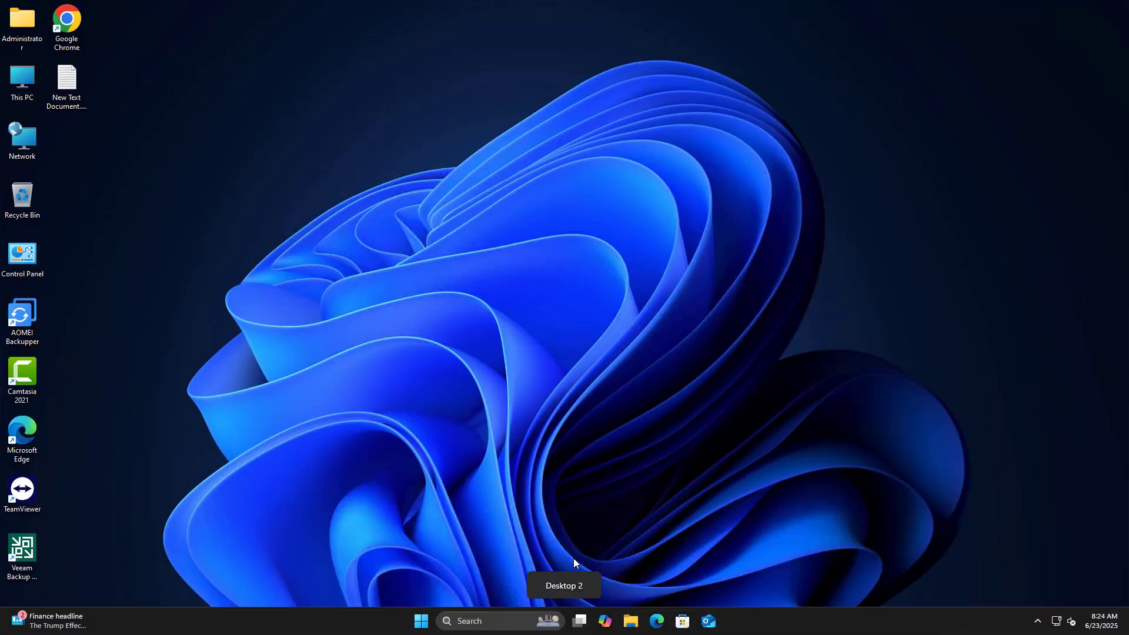
pyautogui.doubleClick(21, 79)
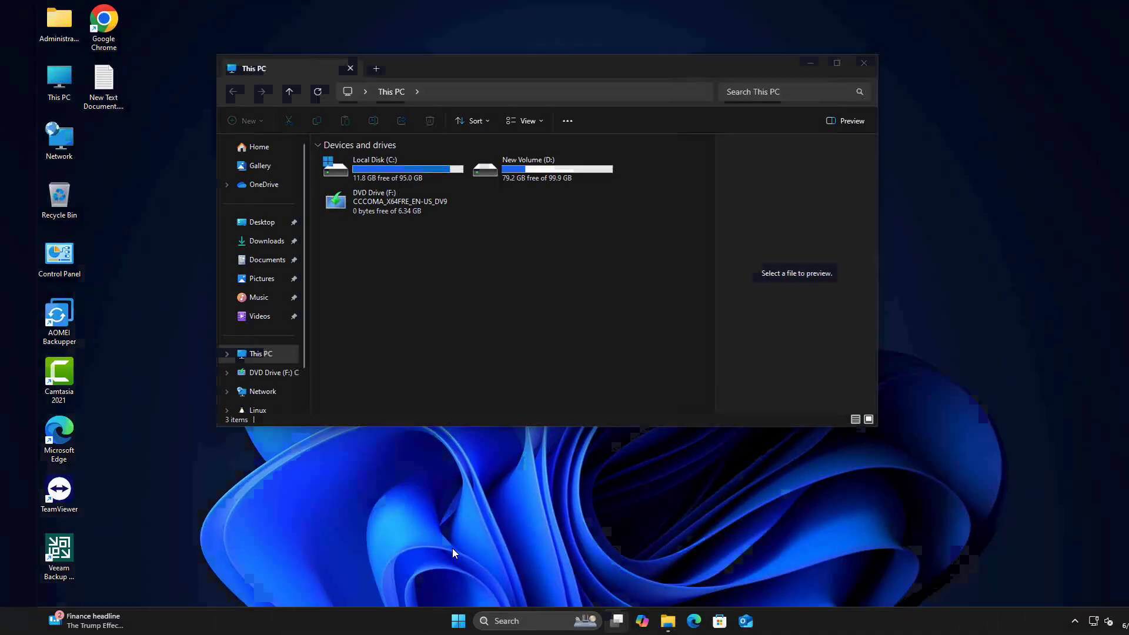
pyautogui.press('ctrl+super+Left')
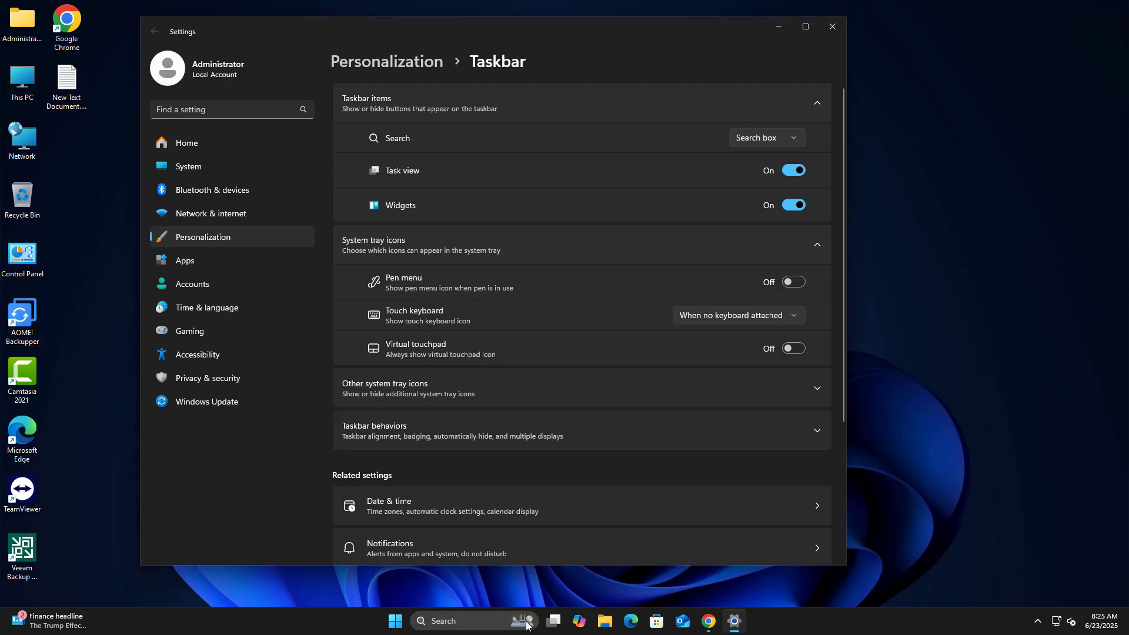
# Step: Rename the Desktop 2 virtual desktop as New Desktop
pyautogui.click(553, 621)
pyautogui.rightClick(537, 569)
pyautogui.click(569, 483)
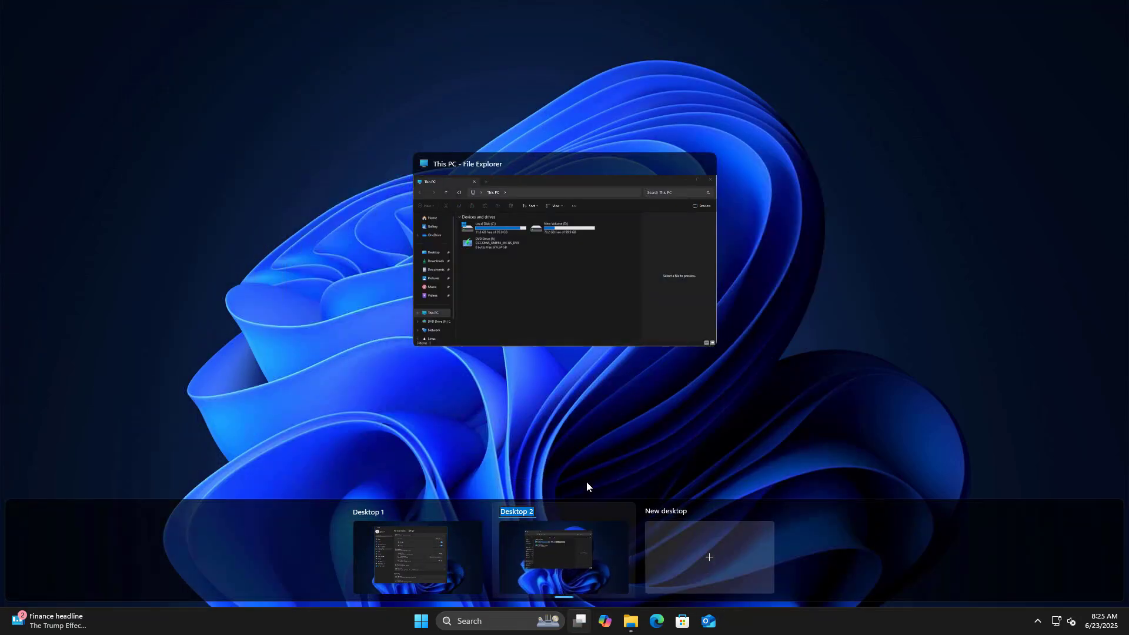
pyautogui.write('New Desktop')
pyautogui.press('Return')
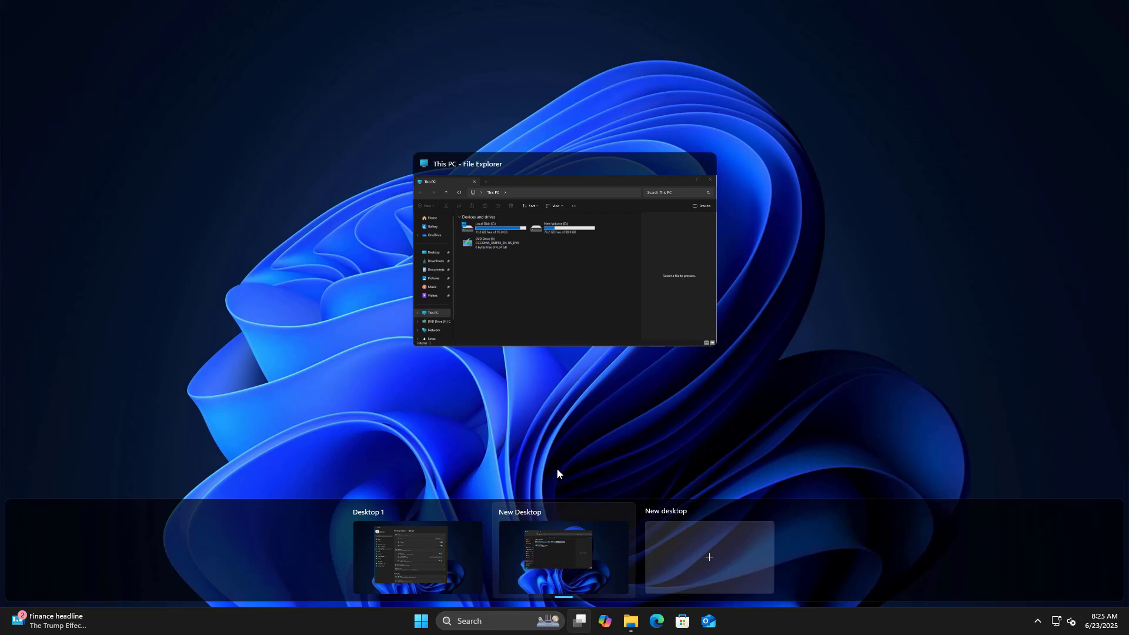
pyautogui.rightClick(533, 516)
pyautogui.click(547, 524)
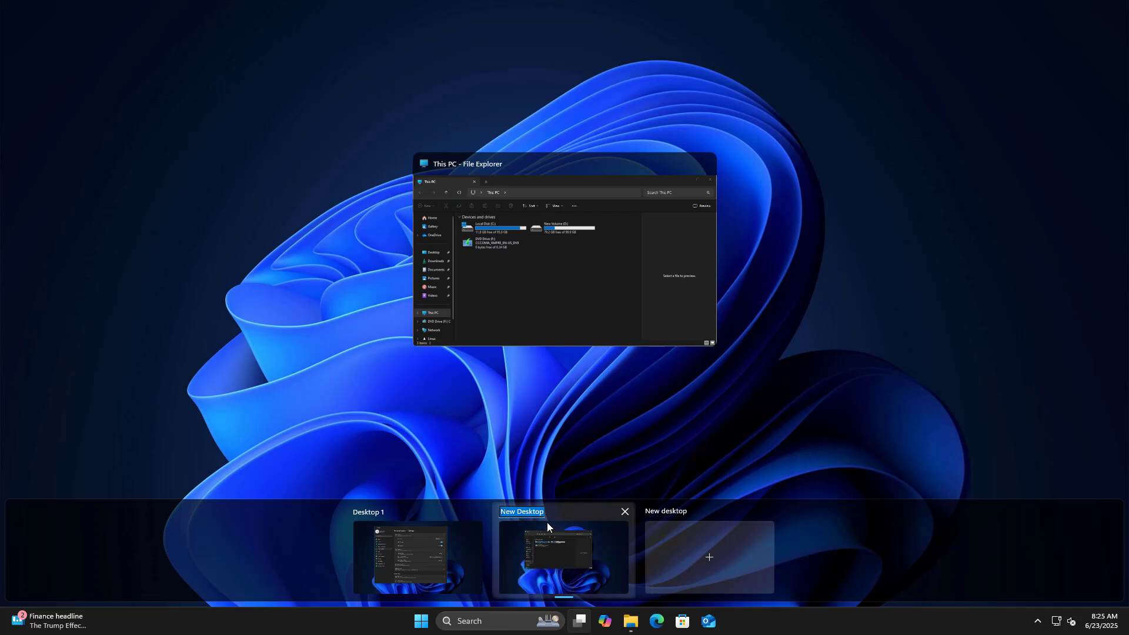
pyautogui.click(502, 458)
pyautogui.click(410, 471)
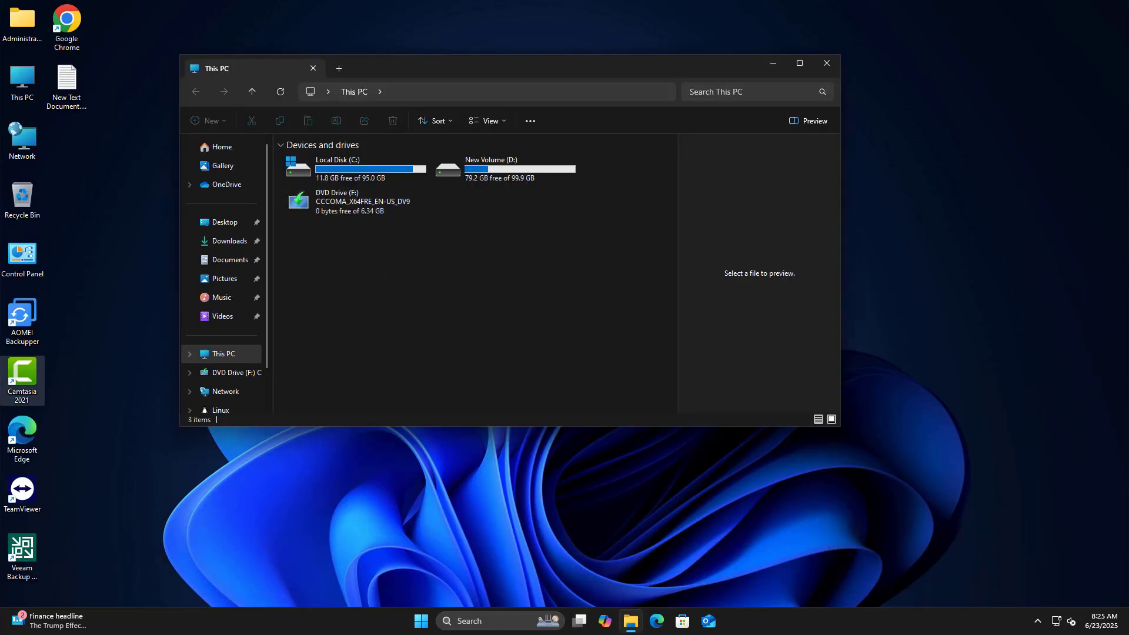
# Step: Remove the New Desktop virtual desktop and close the This PC and Settings windows on Desktop 1
pyautogui.click(579, 621)
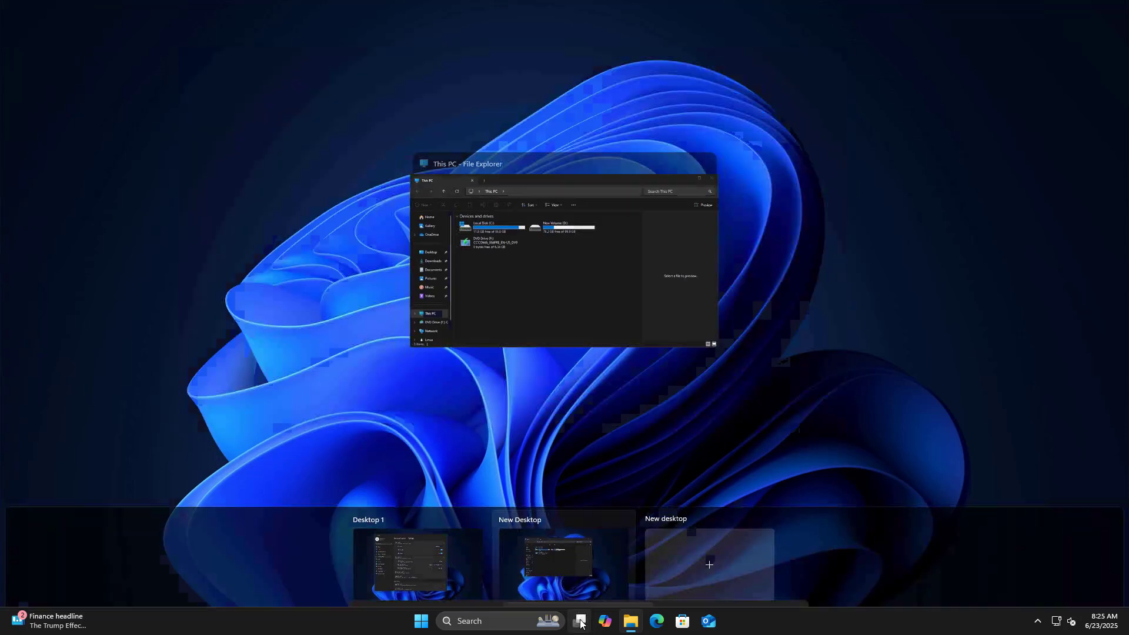
pyautogui.click(600, 512)
pyautogui.click(475, 562)
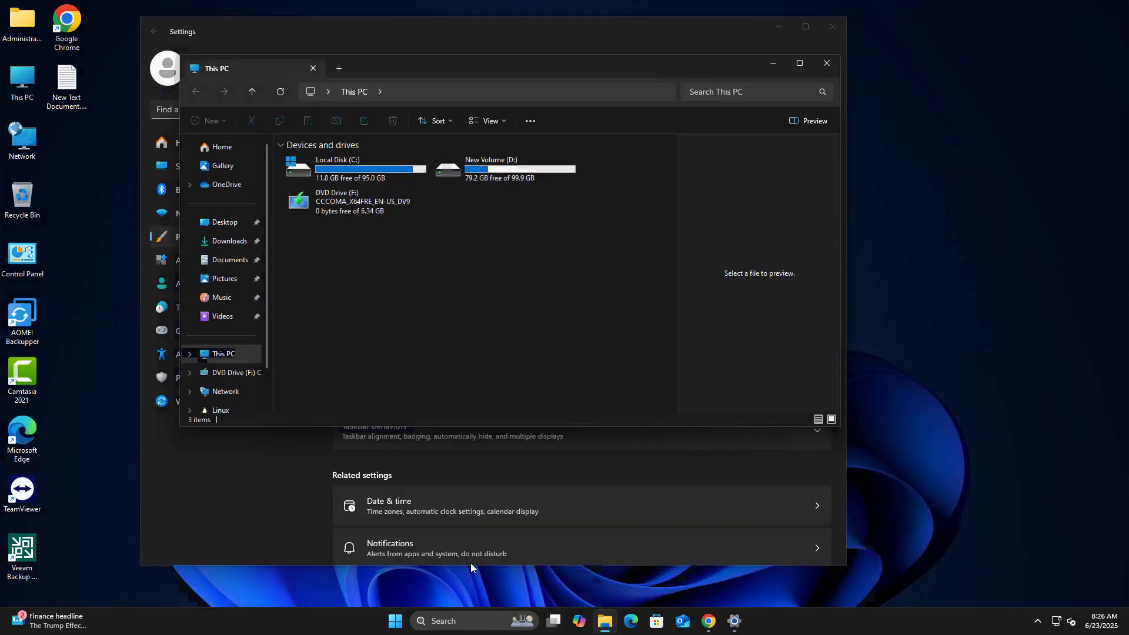
pyautogui.click(831, 54)
pyautogui.click(830, 28)
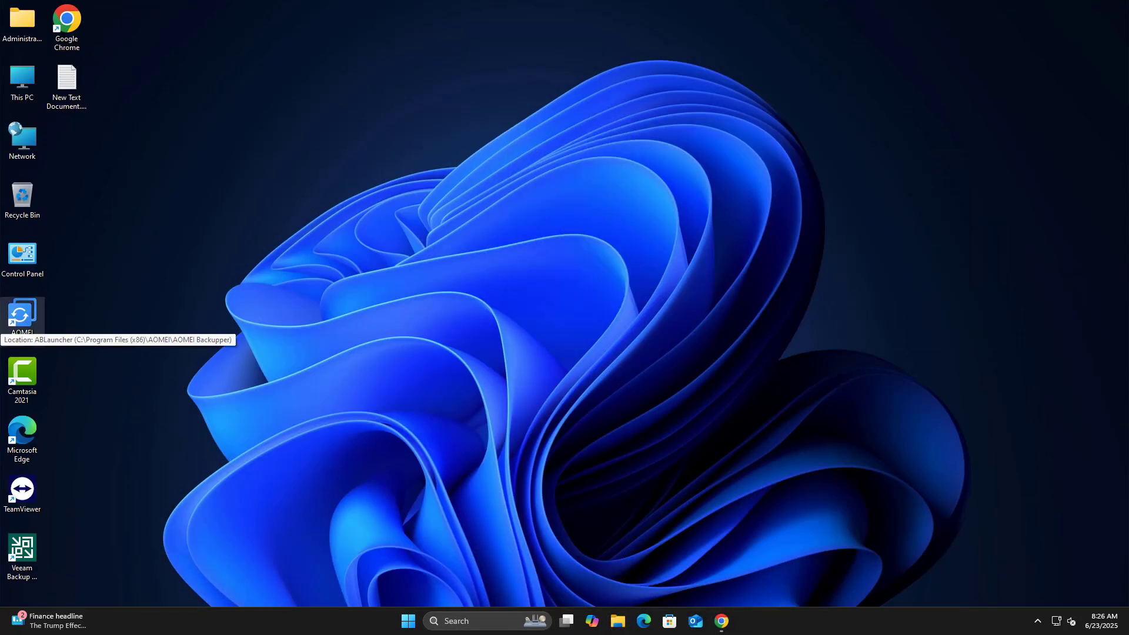